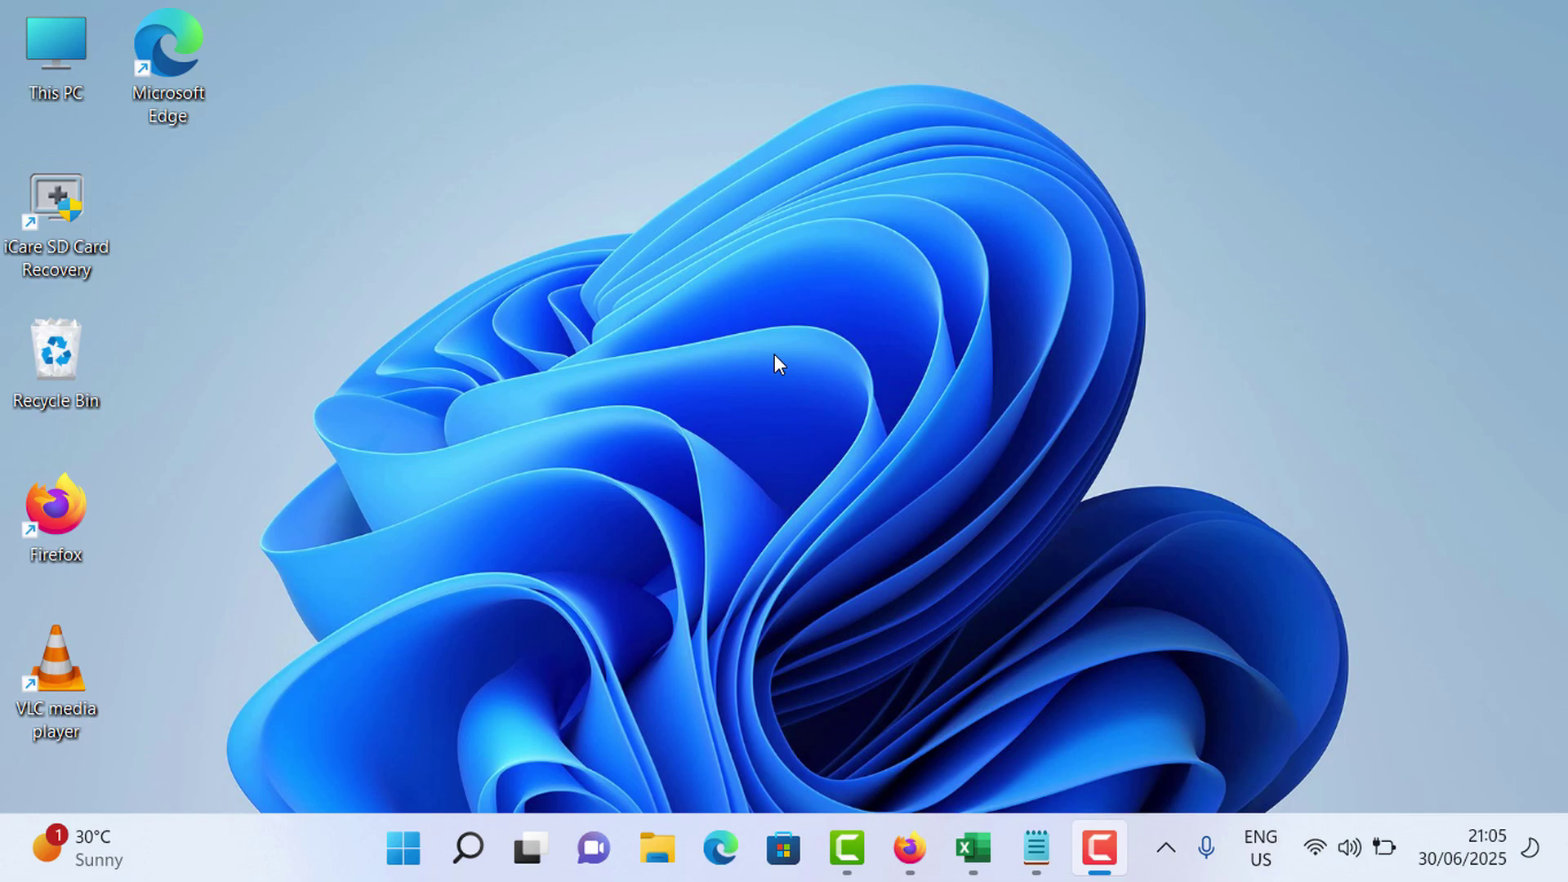
- Open Task Manager from the desktop
{"action": "right_click", "coordinate": [1146, 837]}
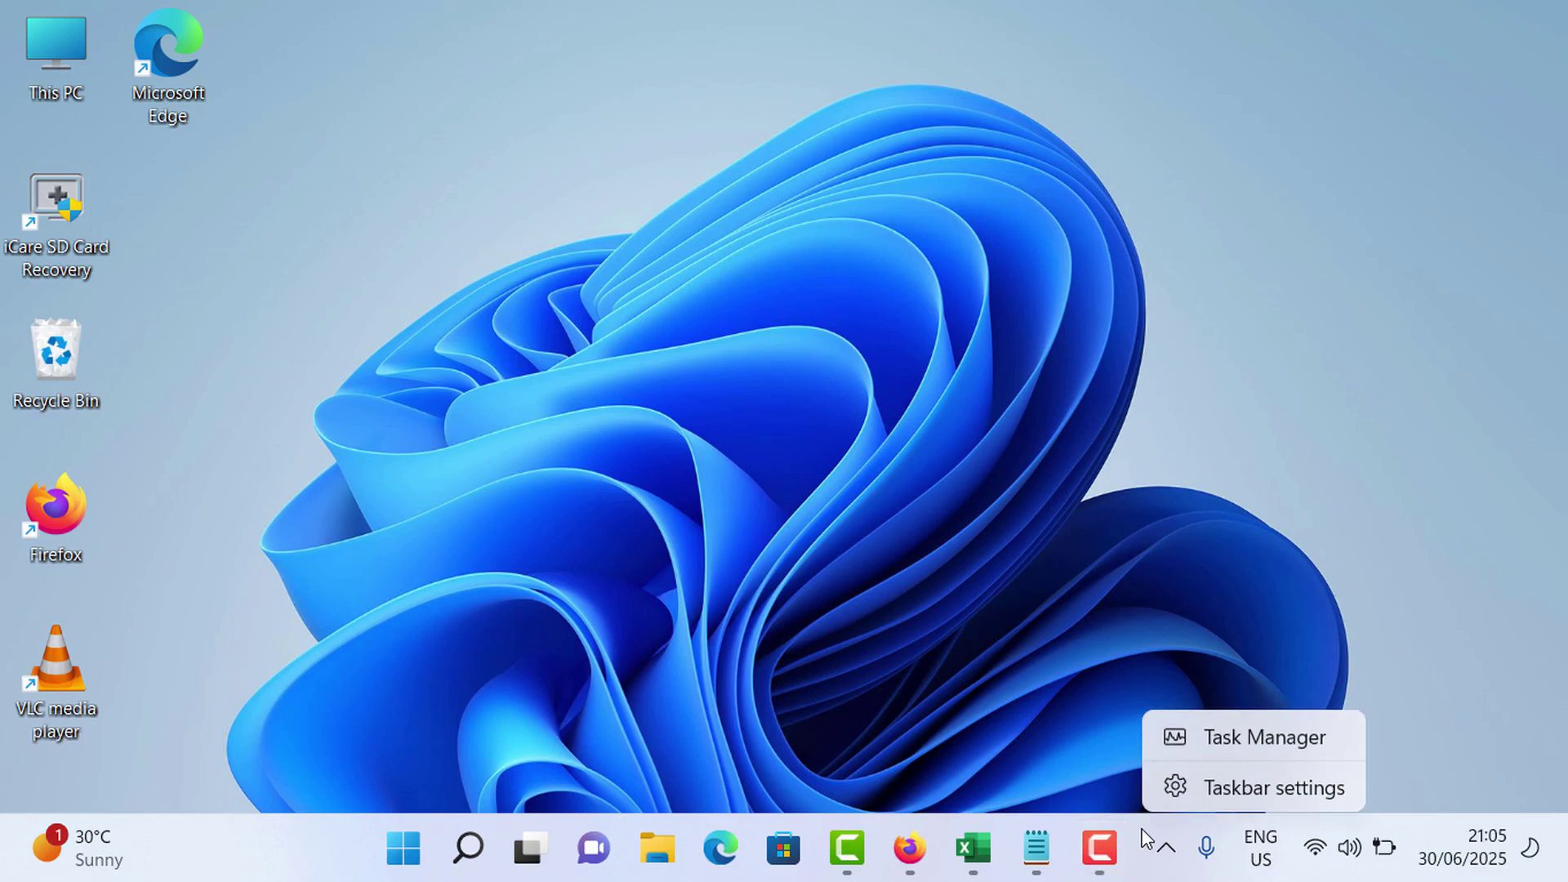
{"action": "left_click", "coordinate": [1238, 738]}
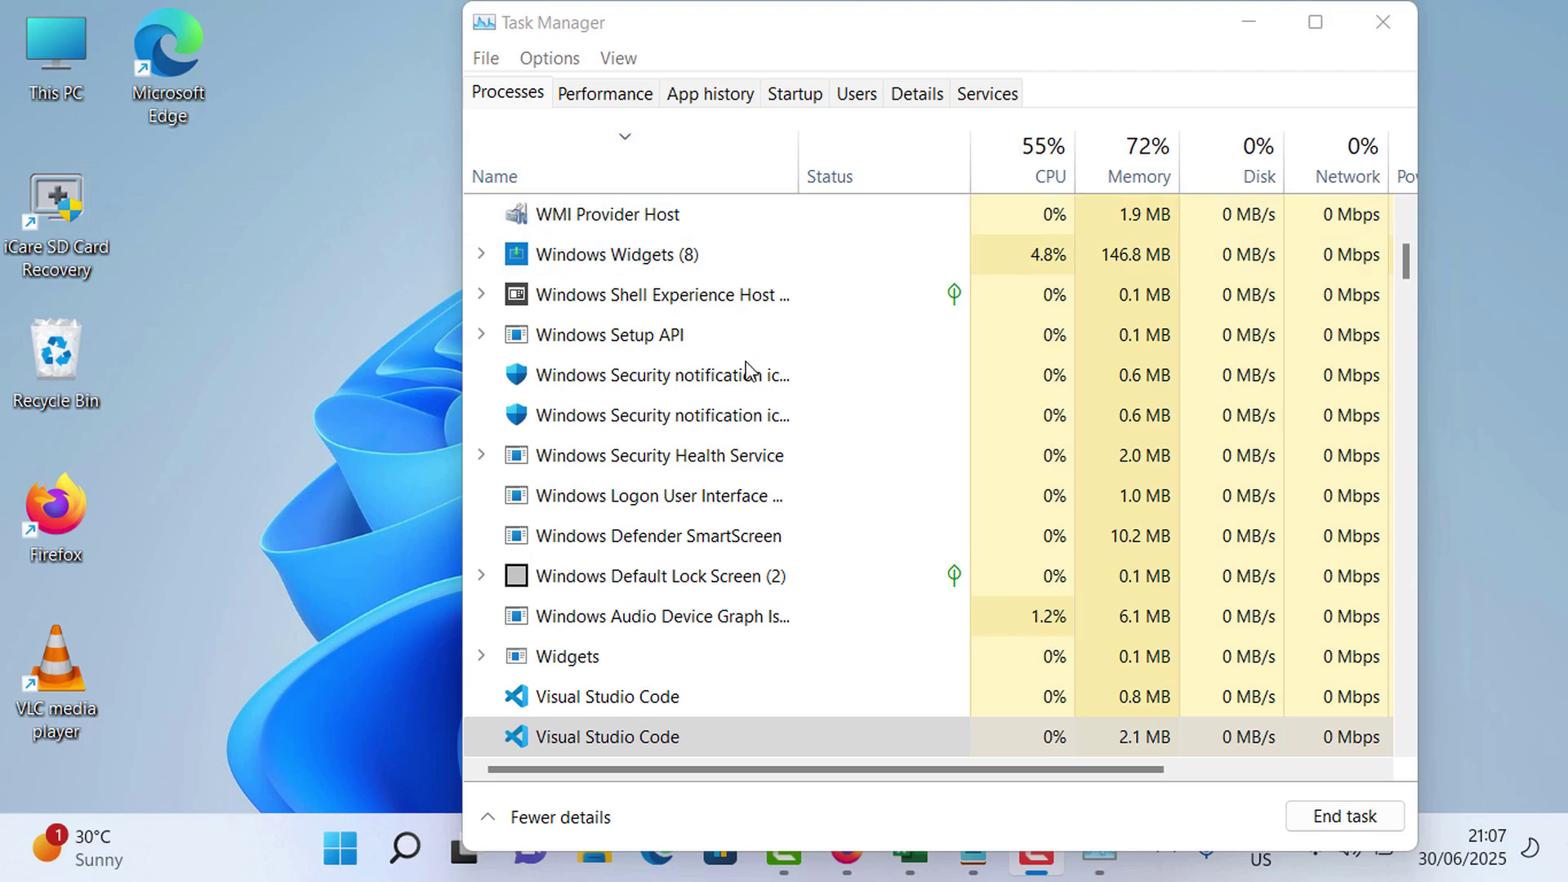
- Go through the process list to find the second Windows Explorer entry under Windows processes
{"action": "left_click", "coordinate": [744, 496]}
{"action": "key", "text": "Down"}
{"action": "key", "text": "Down"}
{"action": "key", "text": "Down"}
{"action": "key", "text": "Down"}
{"action": "key", "text": "Down"}
{"action": "key", "text": "Down"}
{"action": "key", "text": "Down"}
{"action": "key", "text": "Down"}
{"action": "key", "text": "Down"}
{"action": "key", "text": "Down"}
{"action": "key", "text": "Down"}
{"action": "key", "text": "Down"}
{"action": "key", "text": "Down"}
{"action": "key", "text": "Down"}
{"action": "key", "text": "Down"}
{"action": "key", "text": "Down"}
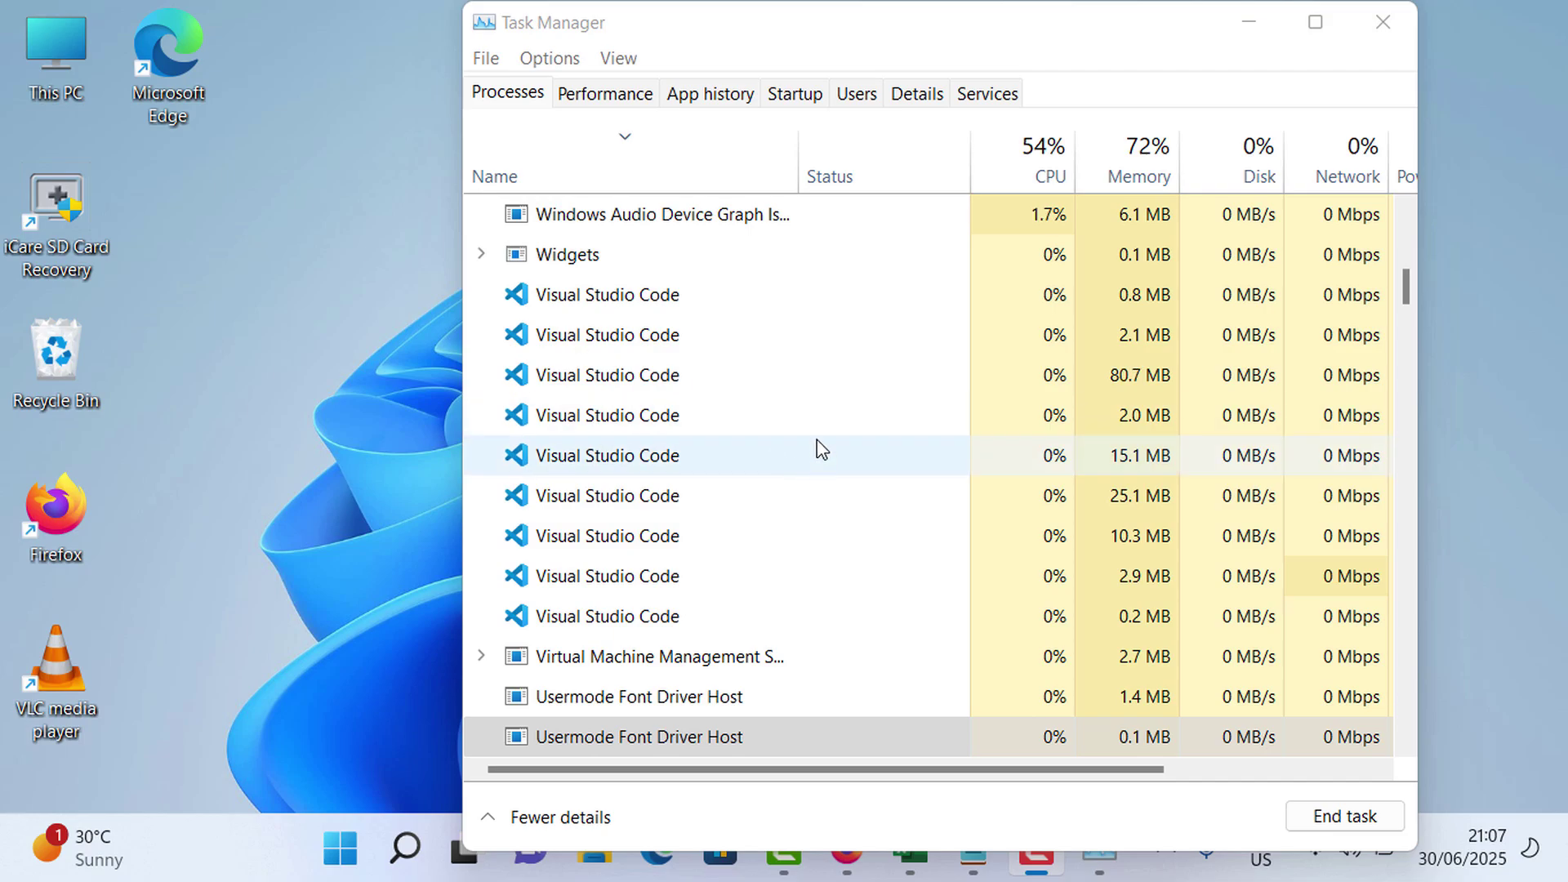
{"action": "left_click", "coordinate": [825, 503]}
{"action": "key", "text": "Down"}
{"action": "key", "text": "Down"}
{"action": "key", "text": "Down"}
{"action": "key", "text": "Down"}
{"action": "key", "text": "Down"}
{"action": "key", "text": "Down"}
{"action": "key", "text": "Down"}
{"action": "key", "text": "Down"}
{"action": "key", "text": "Down"}
{"action": "key", "text": "Down"}
{"action": "key", "text": "Down"}
{"action": "key", "text": "Down"}
{"action": "key", "text": "Down"}
{"action": "key", "text": "Down"}
{"action": "key", "text": "Down"}
{"action": "key", "text": "Down"}
{"action": "key", "text": "Down"}
{"action": "key", "text": "Down"}
{"action": "key", "text": "Down"}
{"action": "key", "text": "Down"}
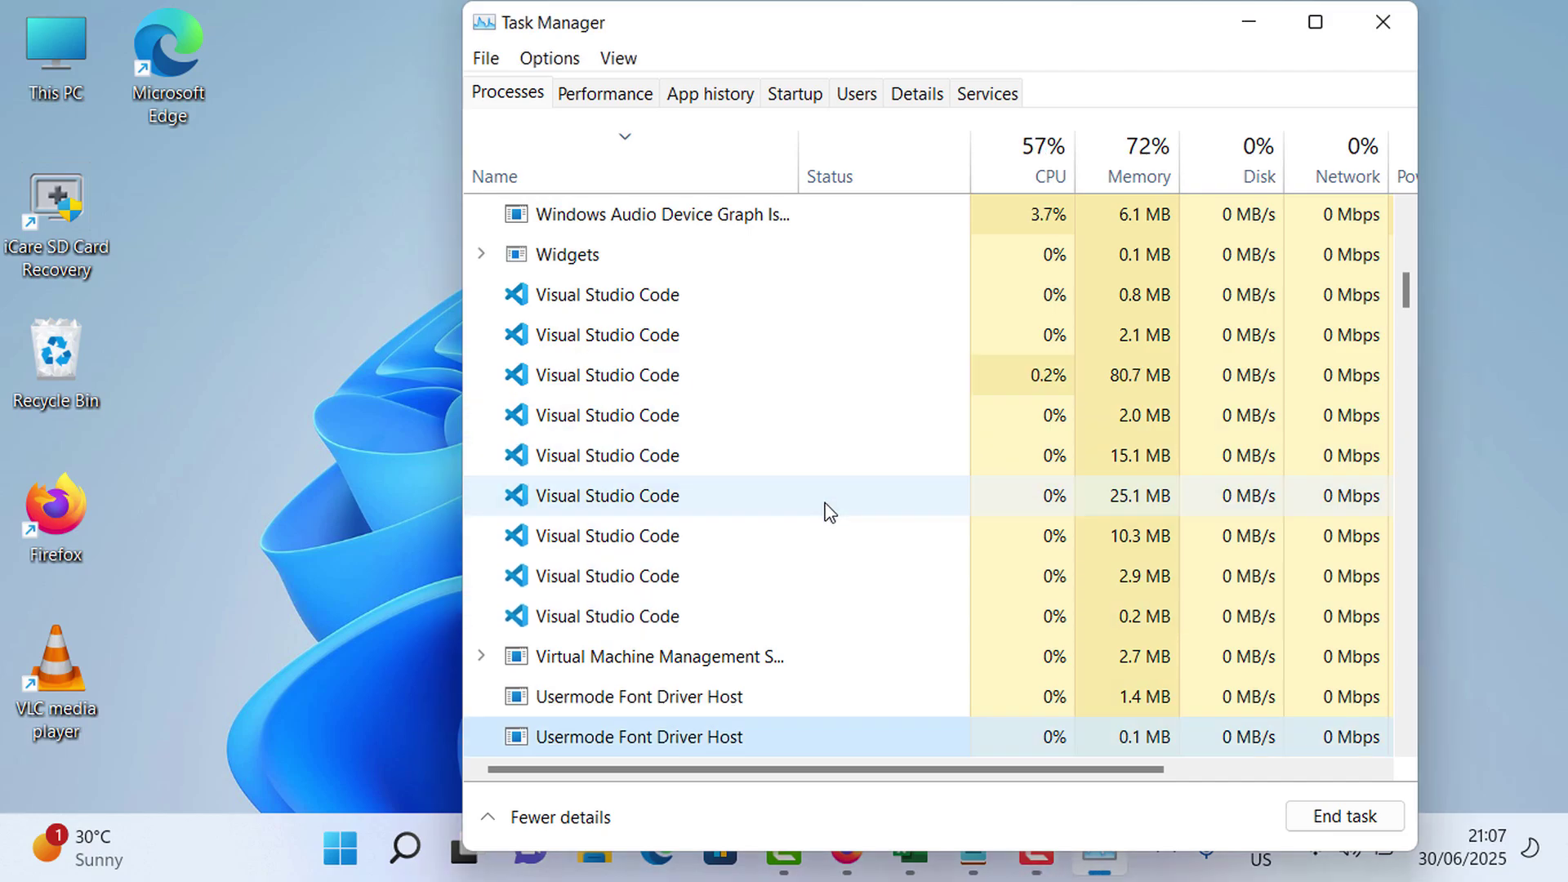
{"action": "key", "text": "Down"}
{"action": "key", "text": "Down"}
{"action": "key", "text": "Down"}
{"action": "key", "text": "Down"}
{"action": "key", "text": "Down"}
{"action": "key", "text": "Down"}
{"action": "key", "text": "Down"}
{"action": "key", "text": "Down"}
{"action": "key", "text": "Down"}
{"action": "key", "text": "Down"}
{"action": "key", "text": "Down"}
{"action": "key", "text": "Down"}
{"action": "key", "text": "Down"}
{"action": "key", "text": "Down"}
{"action": "key", "text": "Down"}
{"action": "key", "text": "Down"}
{"action": "key", "text": "Down"}
{"action": "key", "text": "Down"}
{"action": "key", "text": "Down"}
{"action": "key", "text": "Down"}
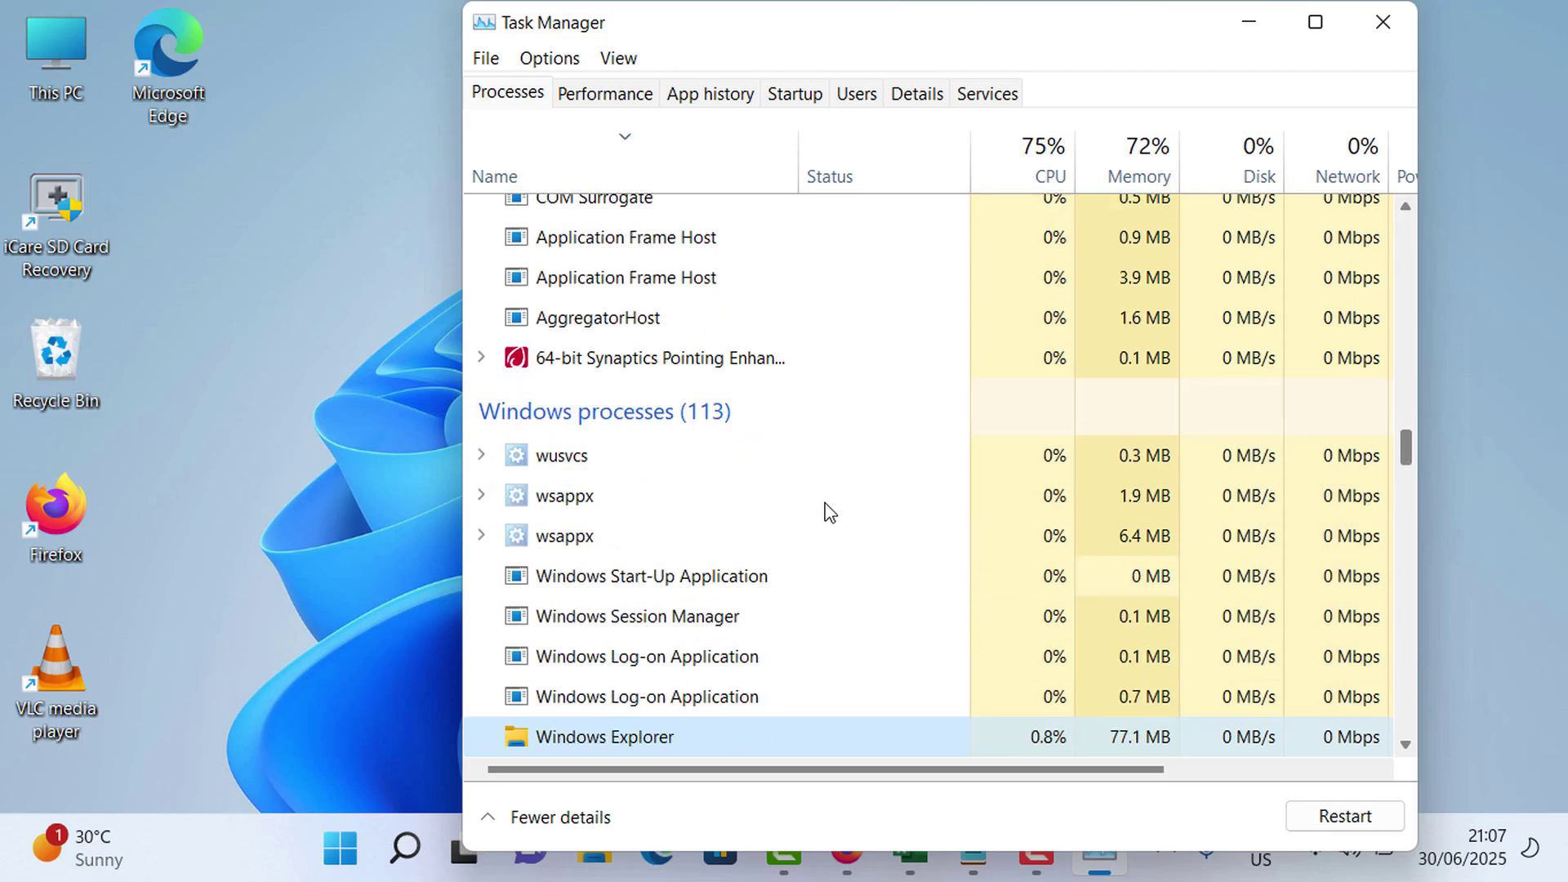
{"action": "key", "text": "Down"}
{"action": "key", "text": "Down"}
{"action": "key", "text": "Down"}
{"action": "key", "text": "Down"}
{"action": "key", "text": "Down"}
{"action": "key", "text": "Down"}
{"action": "key", "text": "Down"}
{"action": "key", "text": "Down"}
{"action": "key", "text": "Down"}
{"action": "key", "text": "Down"}
{"action": "key", "text": "Down"}
{"action": "key", "text": "Down"}
{"action": "key", "text": "Down"}
{"action": "key", "text": "Down"}
{"action": "key", "text": "Down"}
{"action": "key", "text": "Down"}
{"action": "key", "text": "Down"}
{"action": "key", "text": "Up"}
{"action": "key", "text": "Up"}
{"action": "key", "text": "Up"}
{"action": "key", "text": "Up"}
{"action": "key", "text": "Up"}
{"action": "key", "text": "Up"}
{"action": "key", "text": "Up"}
{"action": "key", "text": "Up"}
{"action": "key", "text": "Up"}
{"action": "key", "text": "Up"}
{"action": "key", "text": "Up"}
{"action": "key", "text": "Up"}
{"action": "key", "text": "Up"}
{"action": "key", "text": "Up"}
{"action": "key", "text": "Up"}
{"action": "key", "text": "Up"}
{"action": "key", "text": "Up"}
{"action": "key", "text": "Up"}
{"action": "key", "text": "Up"}
{"action": "key", "text": "Up"}
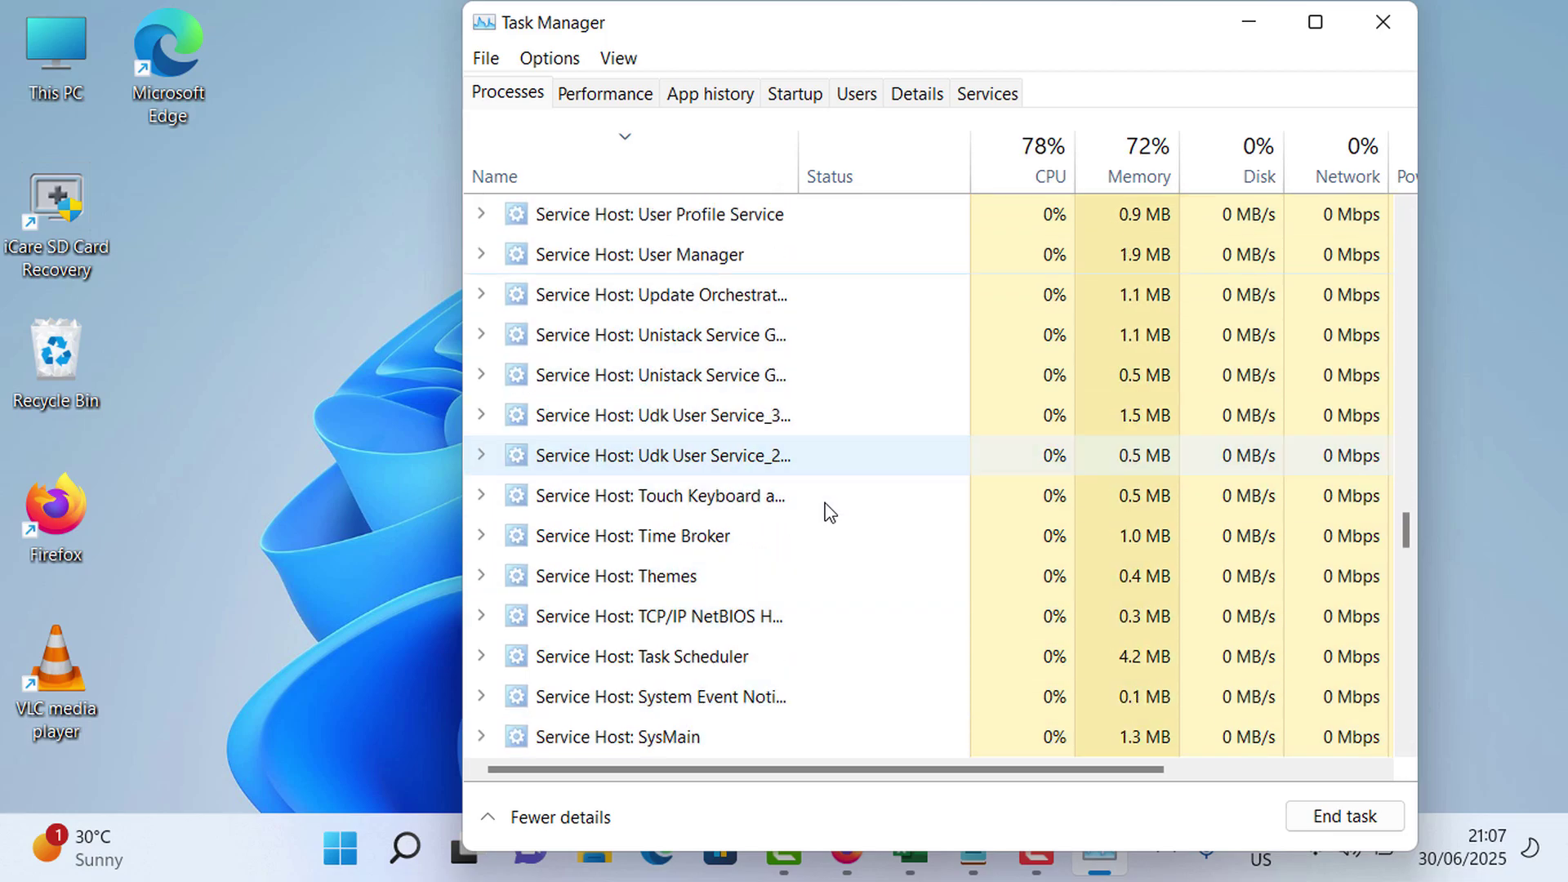
{"action": "key", "text": "Up"}
{"action": "key", "text": "Up"}
{"action": "key", "text": "Up"}
{"action": "key", "text": "Up"}
{"action": "key", "text": "Up"}
{"action": "key", "text": "Up"}
{"action": "key", "text": "Up"}
{"action": "key", "text": "Up"}
{"action": "key", "text": "Up"}
{"action": "key", "text": "Up"}
{"action": "key", "text": "Up"}
{"action": "key", "text": "Down"}
{"action": "key", "text": "Down"}
{"action": "key", "text": "Down"}
{"action": "key", "text": "Down"}
{"action": "key", "text": "Down"}
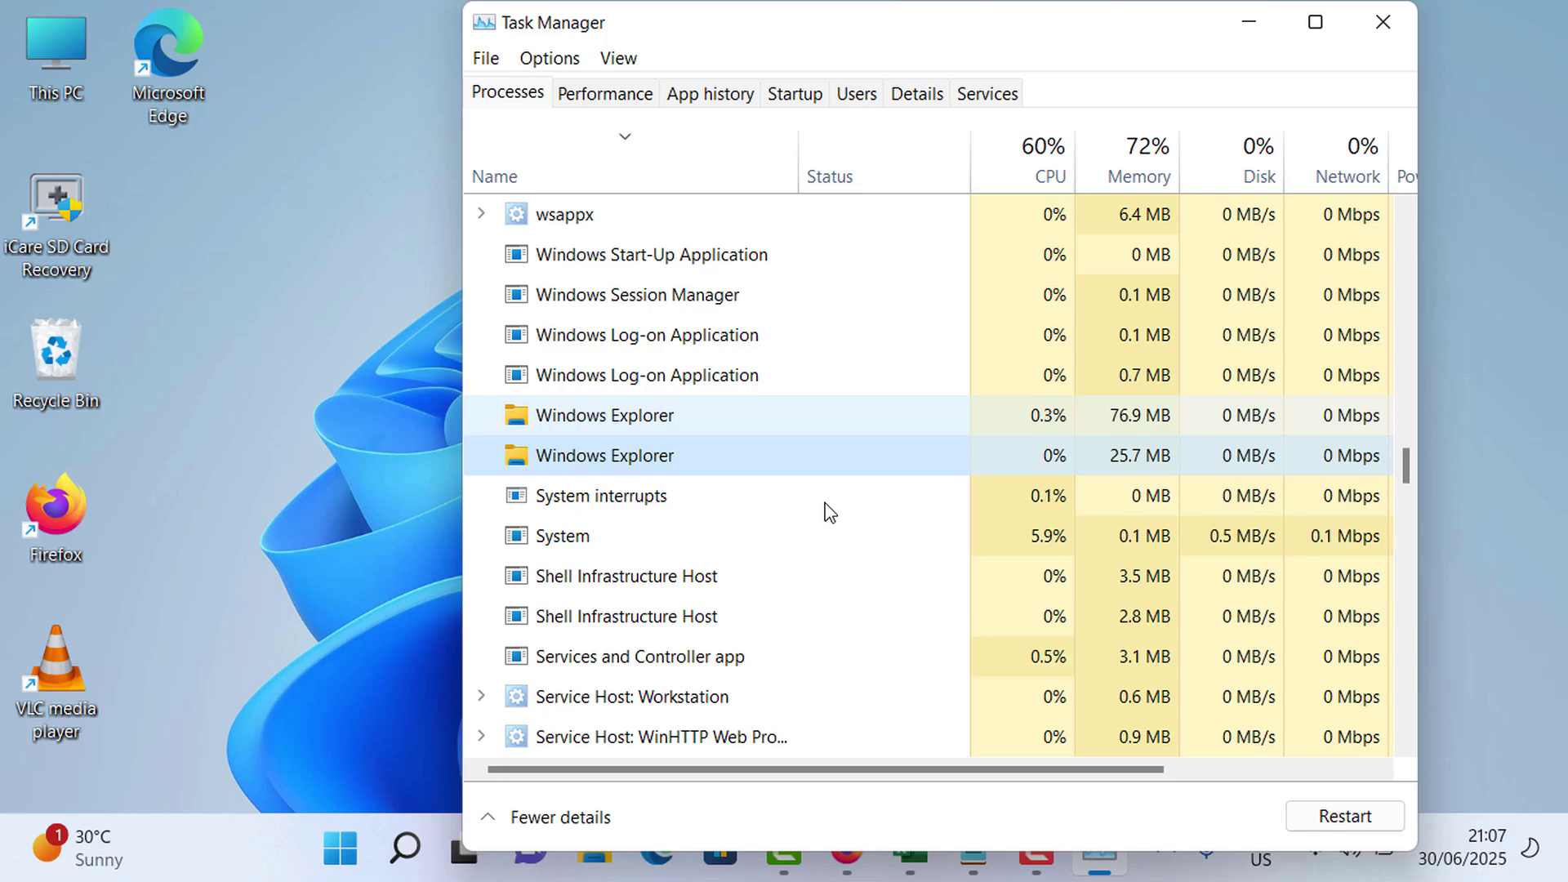
- Bring keyboard focus to the Restart option for the selected Windows Explorer process without running it
{"action": "key", "text": "F10"}
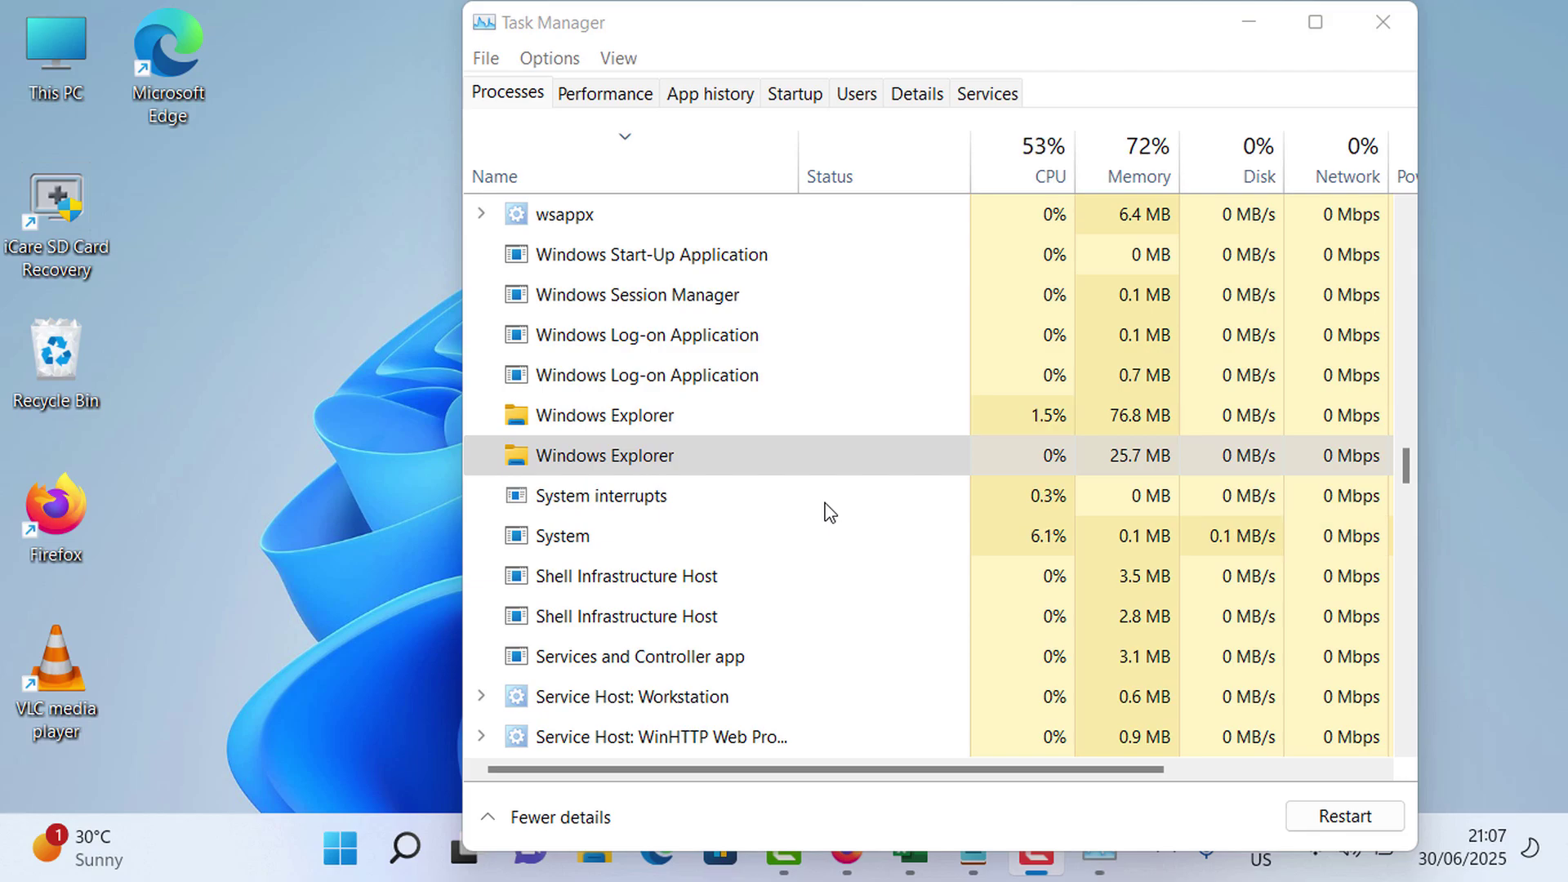
{"action": "left_click", "coordinate": [715, 465]}
{"action": "key", "text": "Tab"}
{"action": "key", "text": "Tab"}
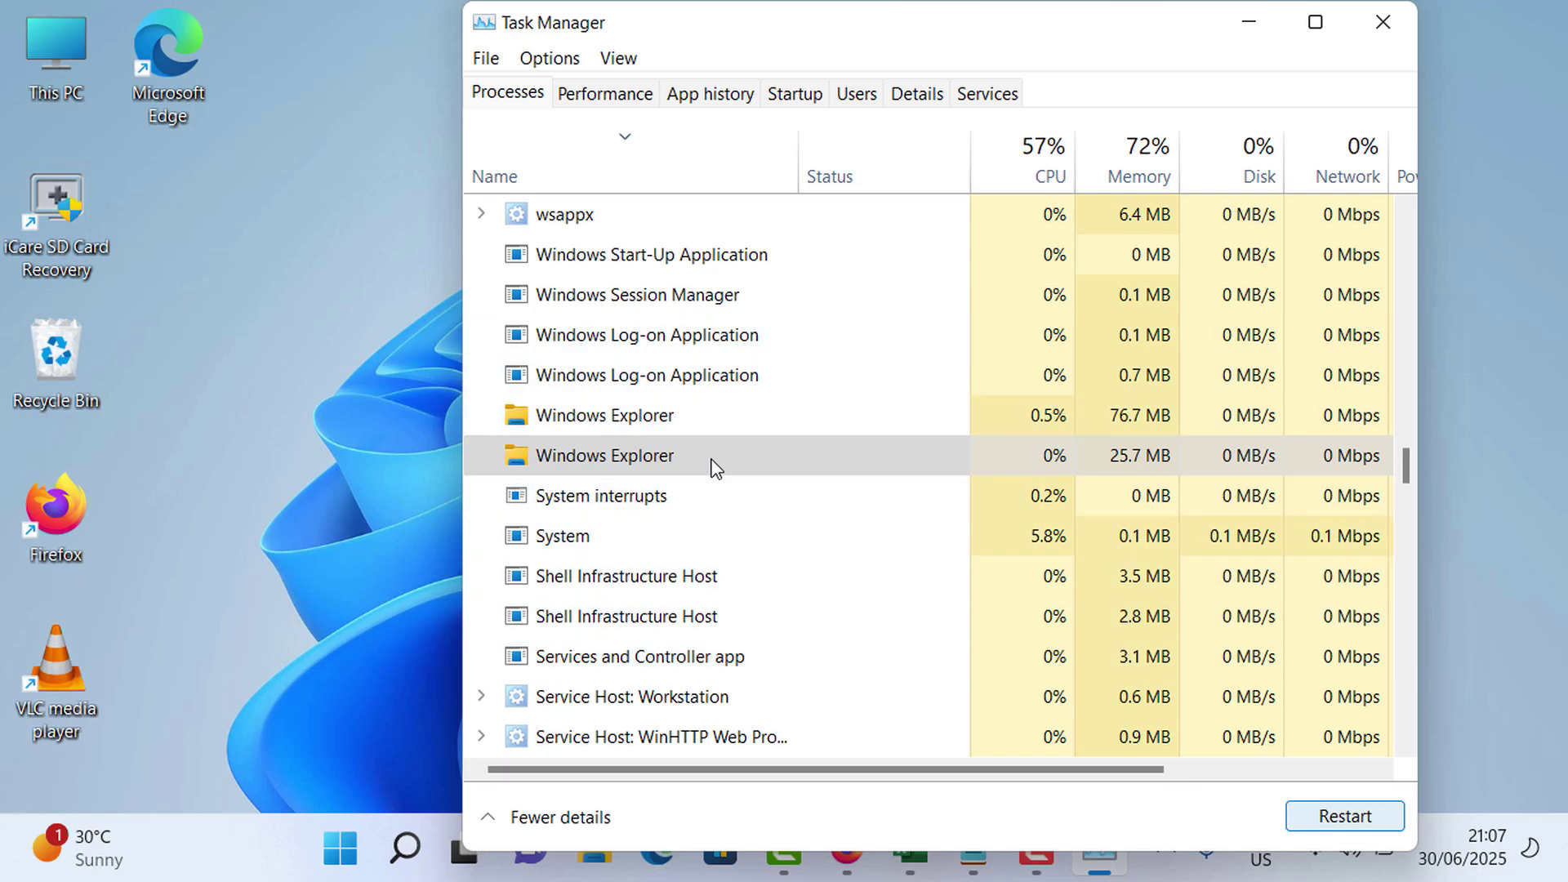
{"action": "key", "text": "alt+Tab"}
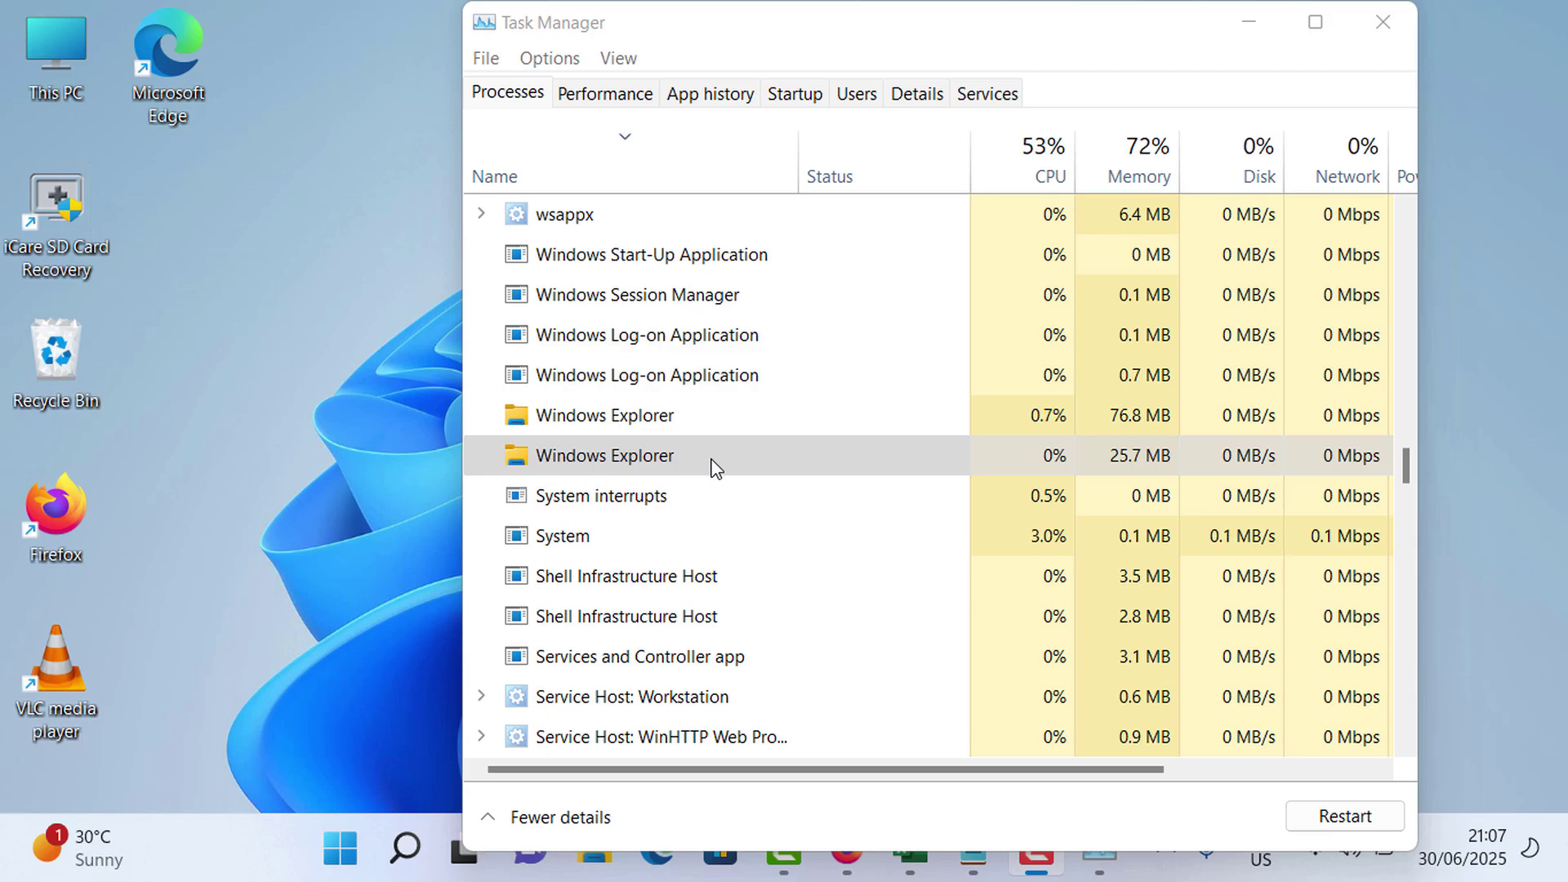
- Open Device Manager by running the command devmgmt.msc
{"action": "key", "text": "super+r"}
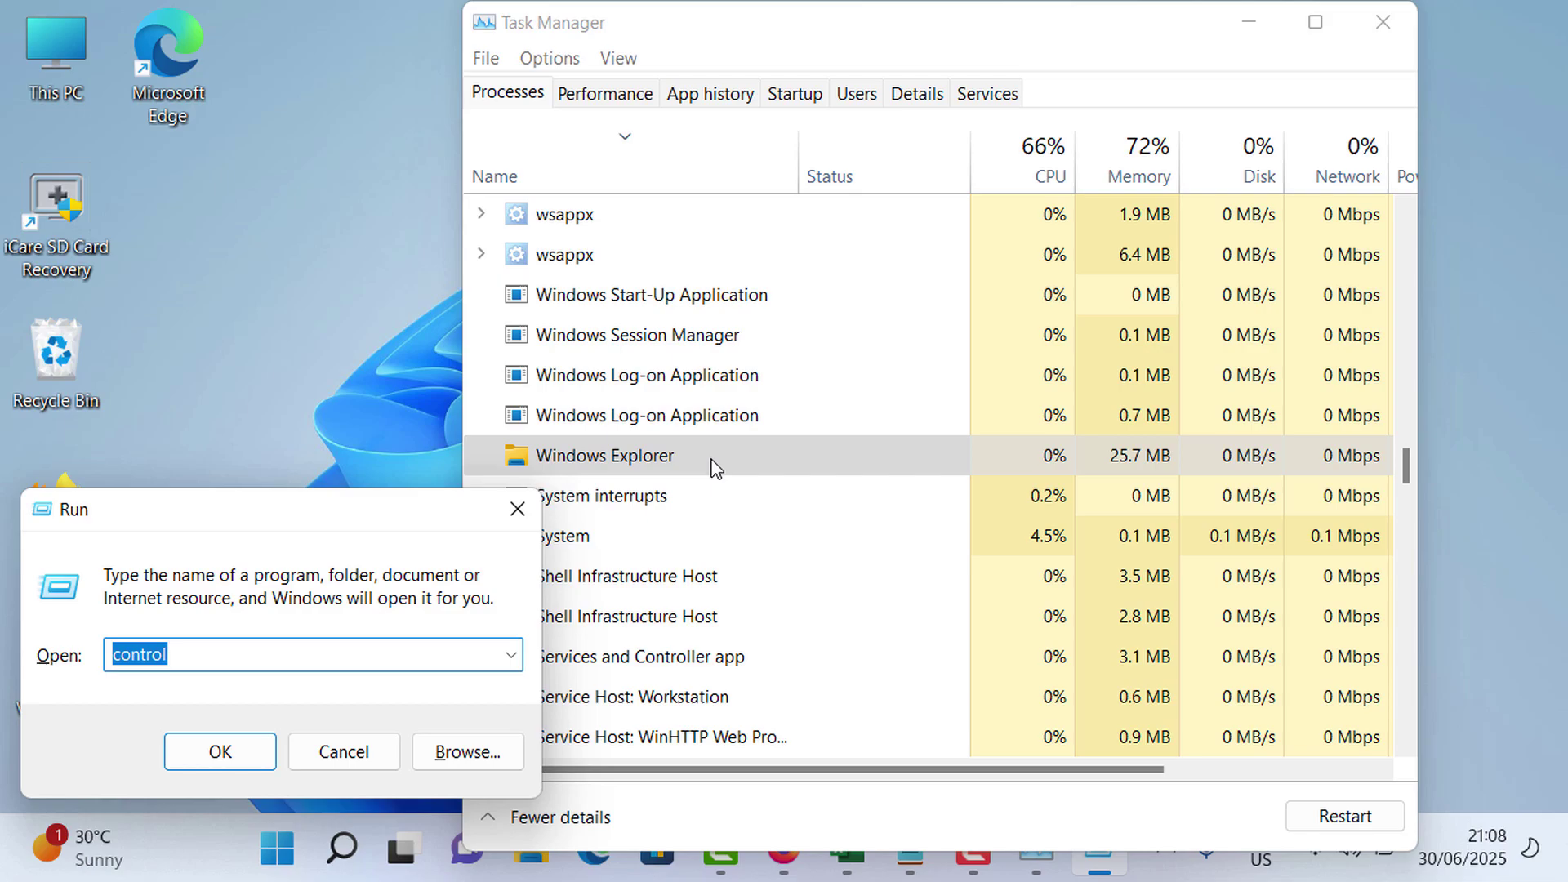
{"action": "type", "text": "de"}
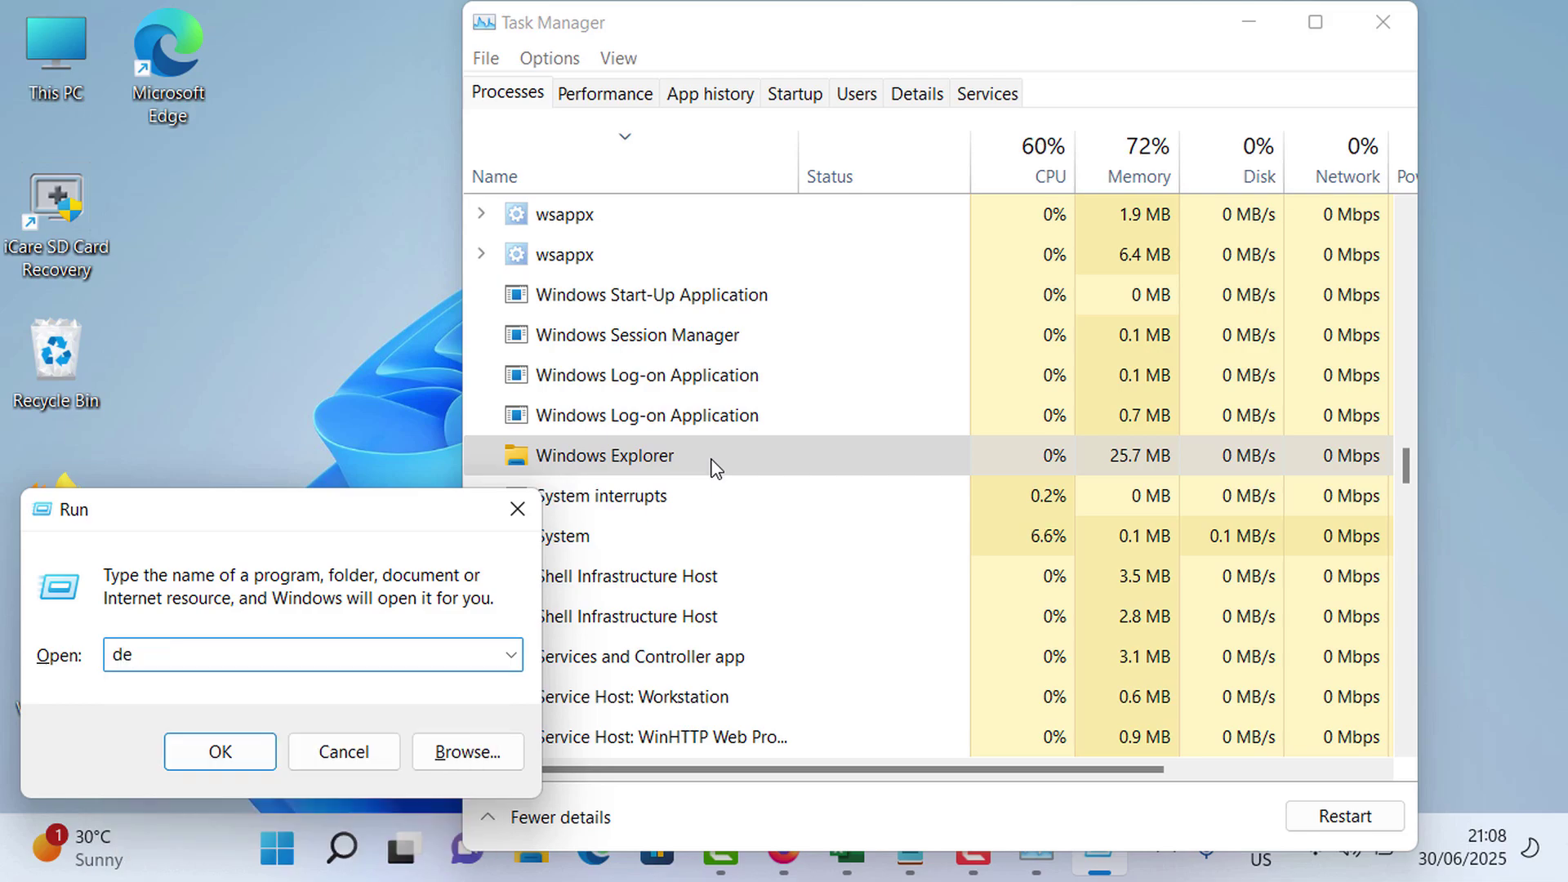
{"action": "type", "text": "vmgmt.msc"}
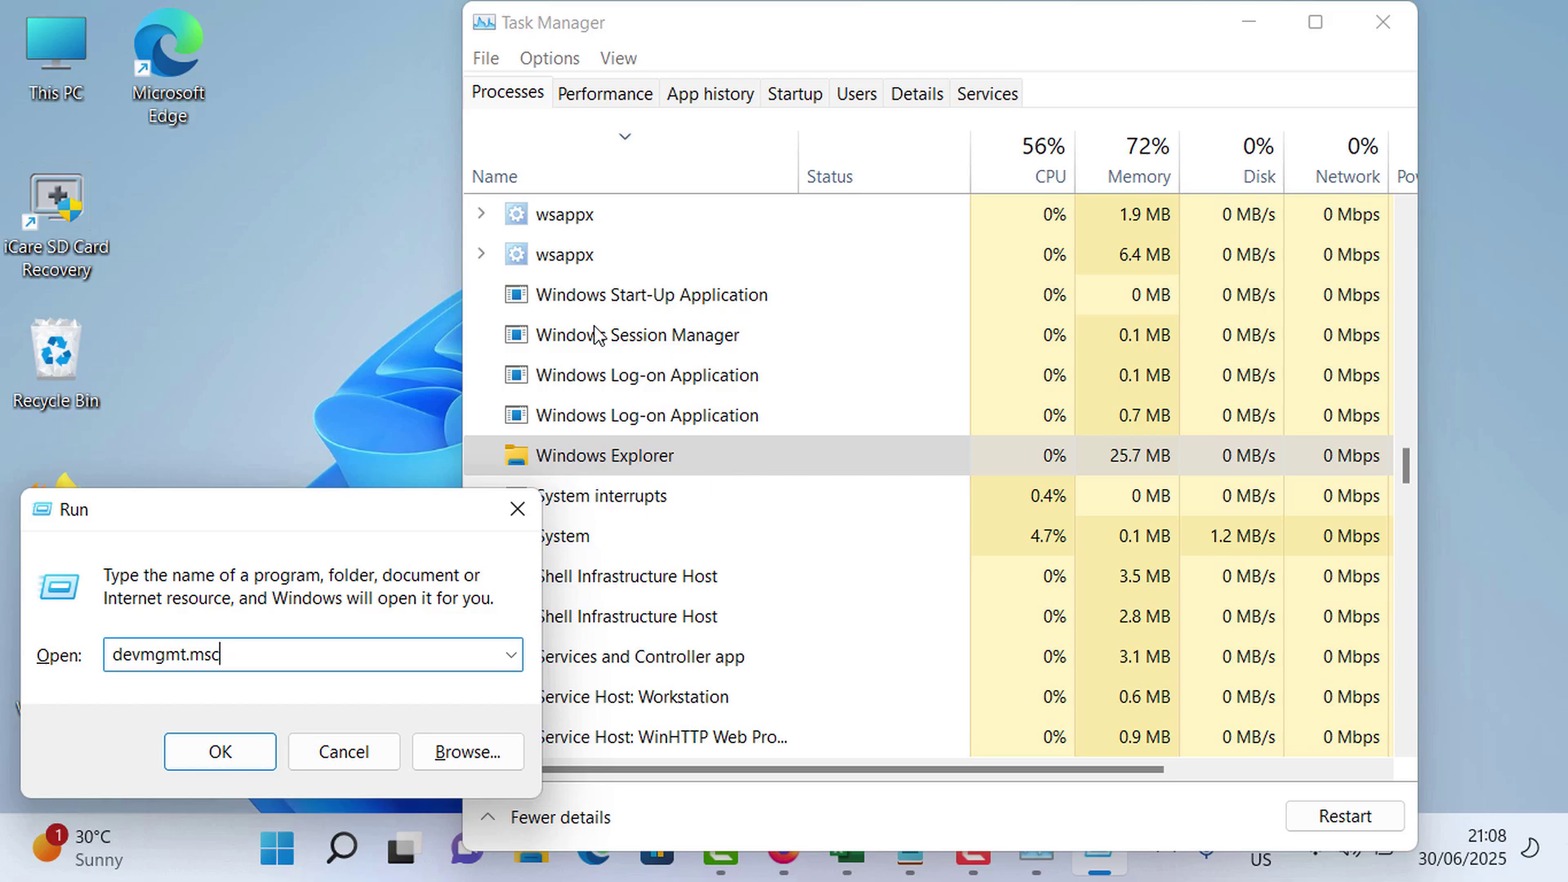
{"action": "key", "text": "Return"}
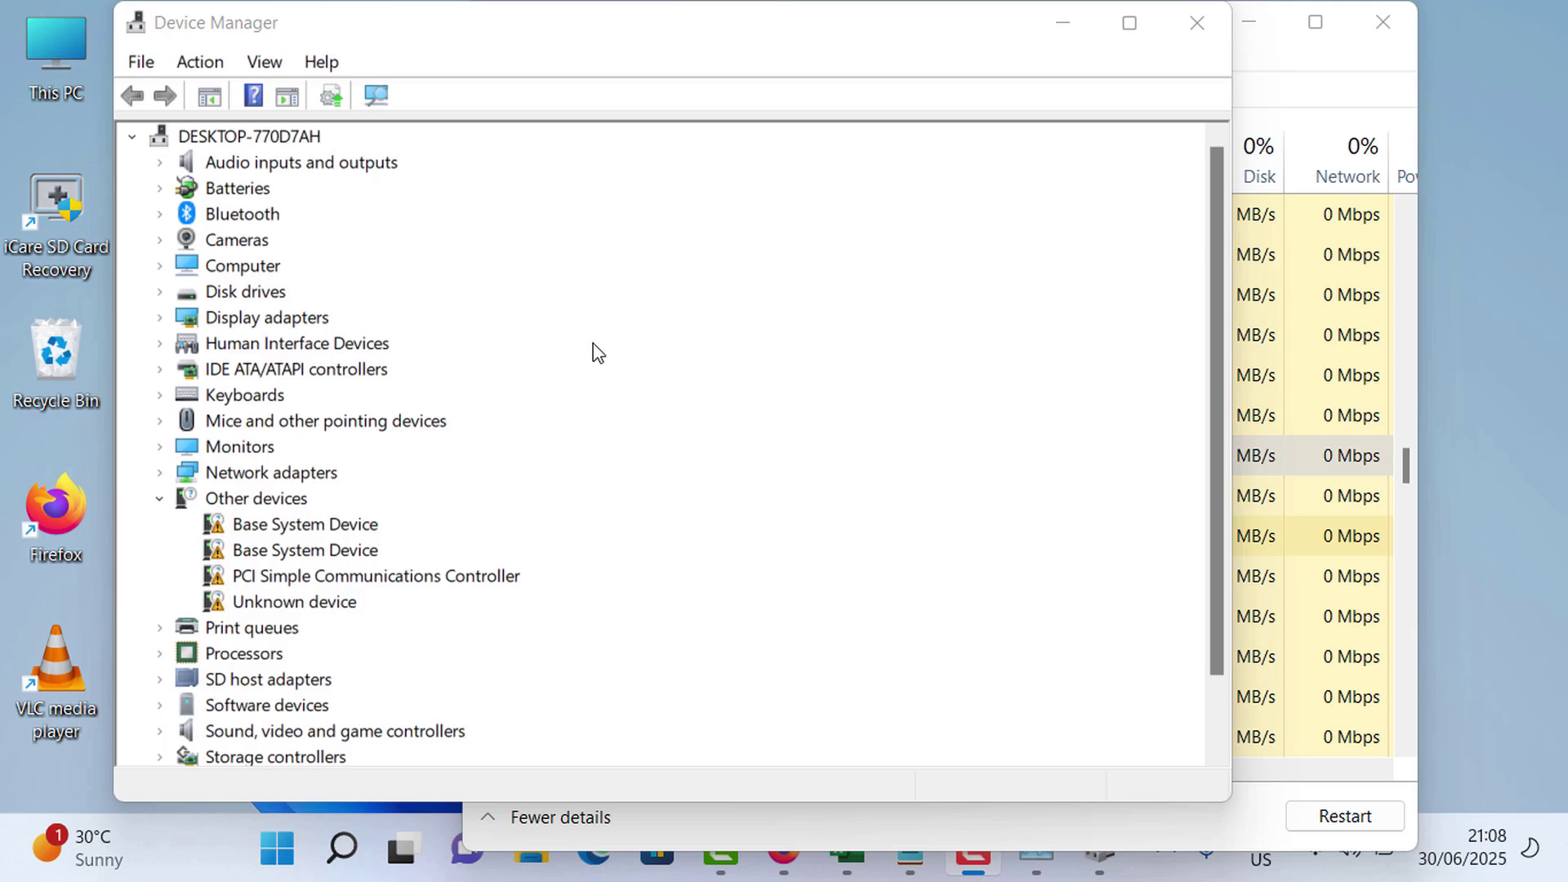
- Select the Universal Serial Bus controllers category, view its properties and close them without changes
{"action": "left_click", "coordinate": [708, 199]}
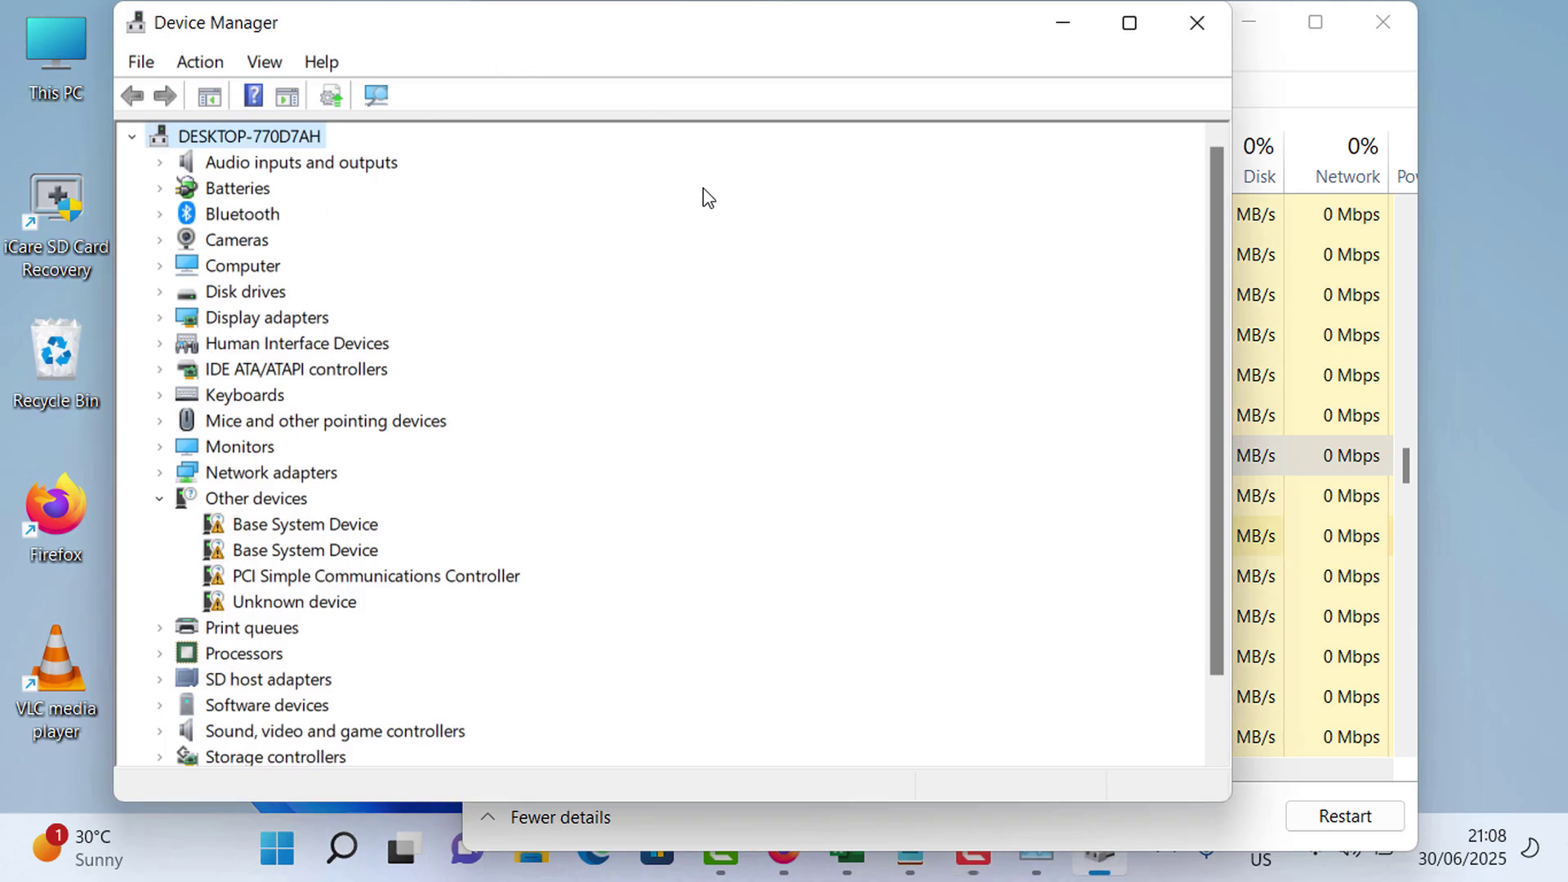
{"action": "key", "text": "a"}
{"action": "key", "text": "b"}
{"action": "key", "text": "b"}
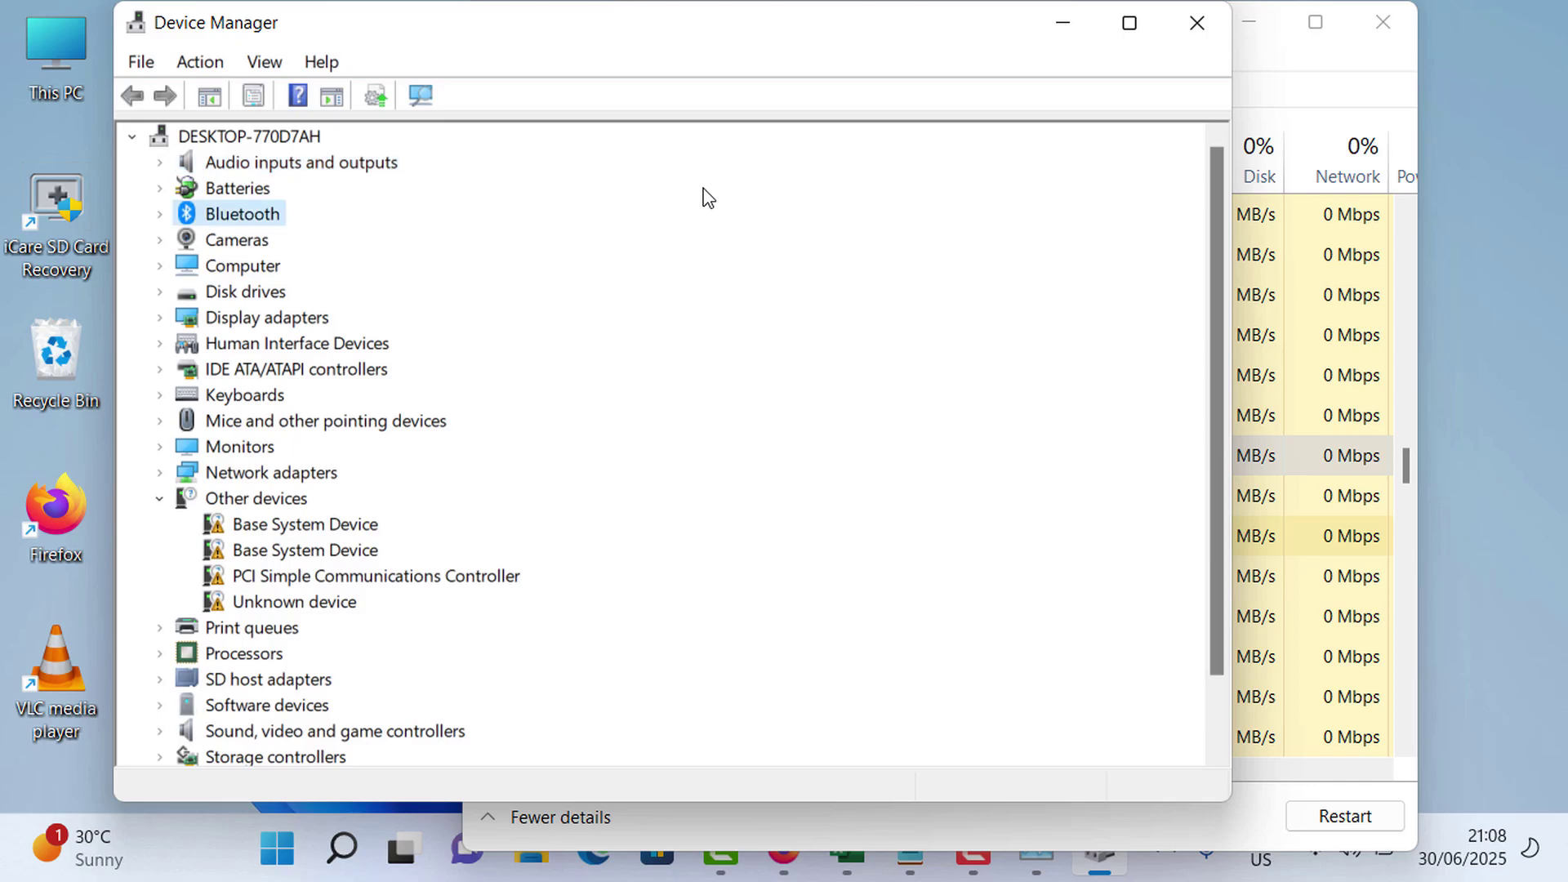
{"action": "key", "text": "k"}
{"action": "key", "text": "u"}
{"action": "key", "text": "u"}
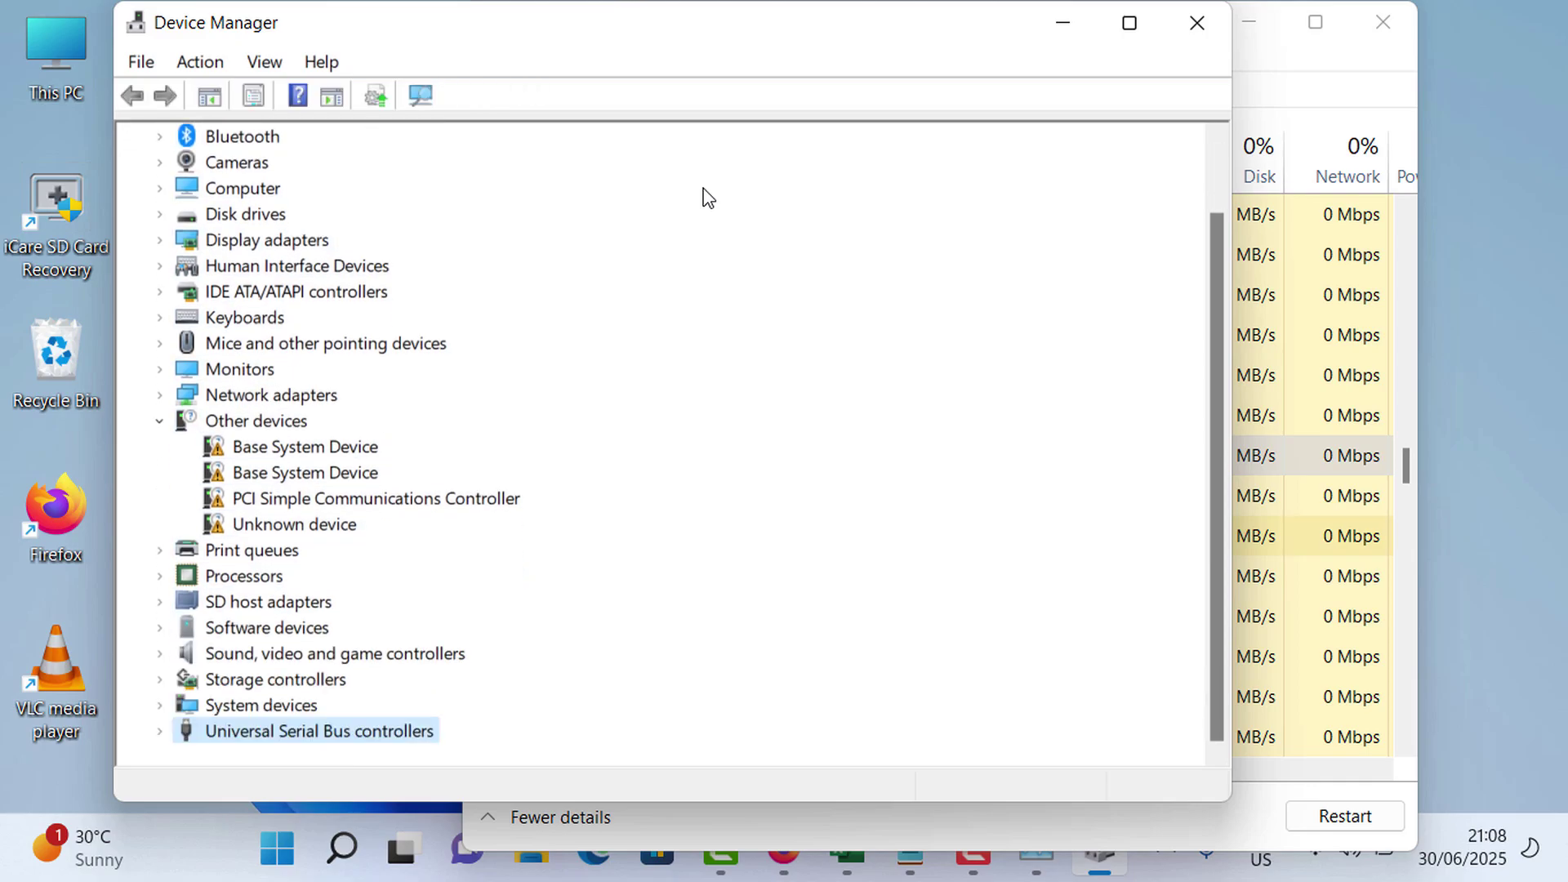
{"action": "key", "text": "alt+Return"}
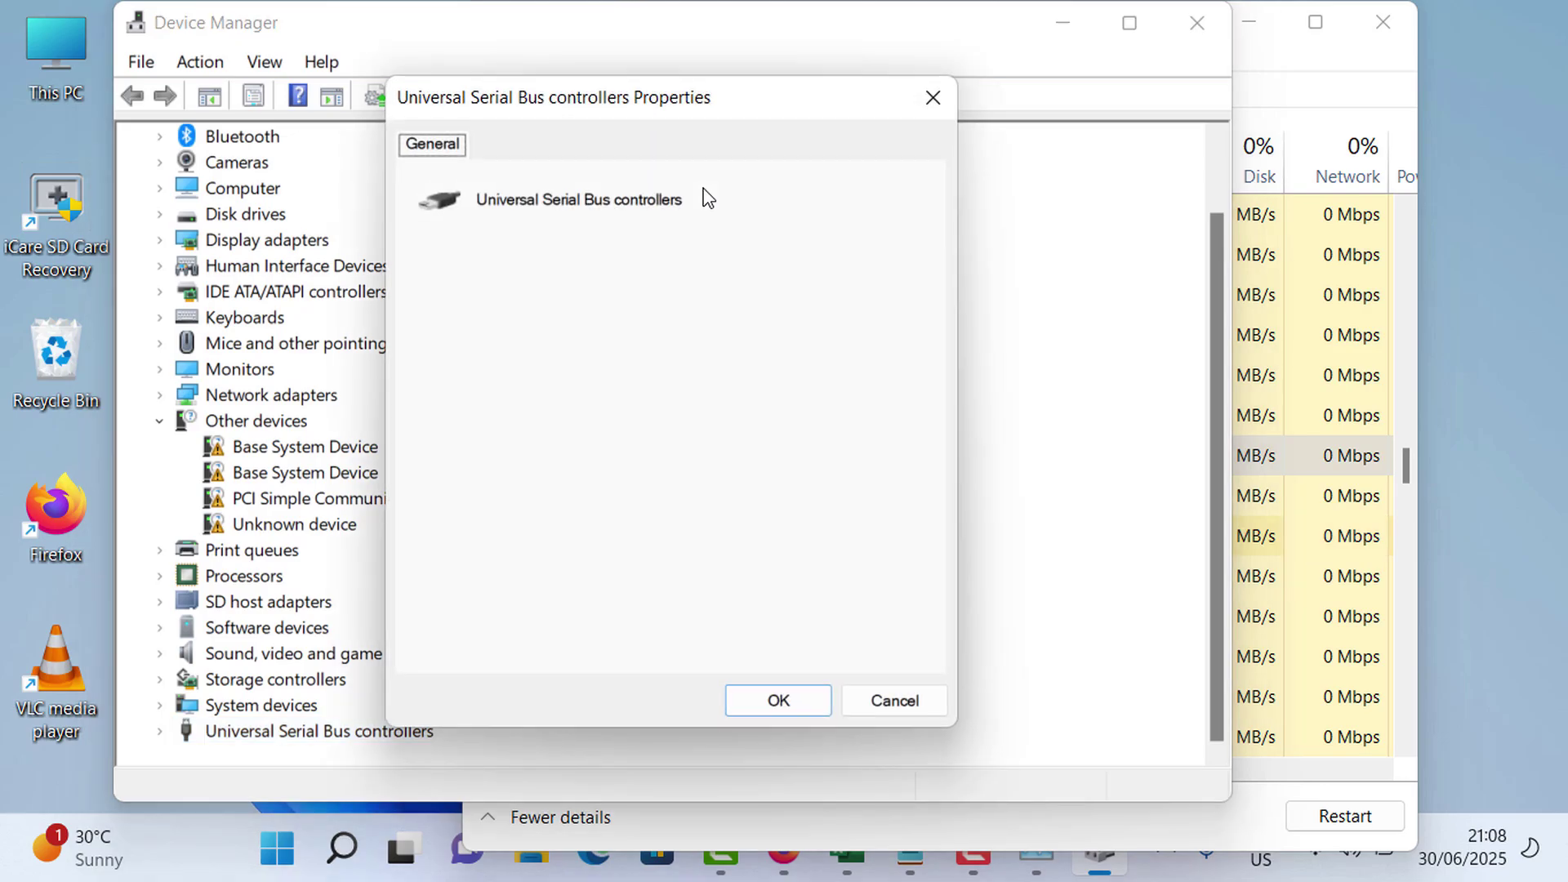
{"action": "key", "text": "Tab"}
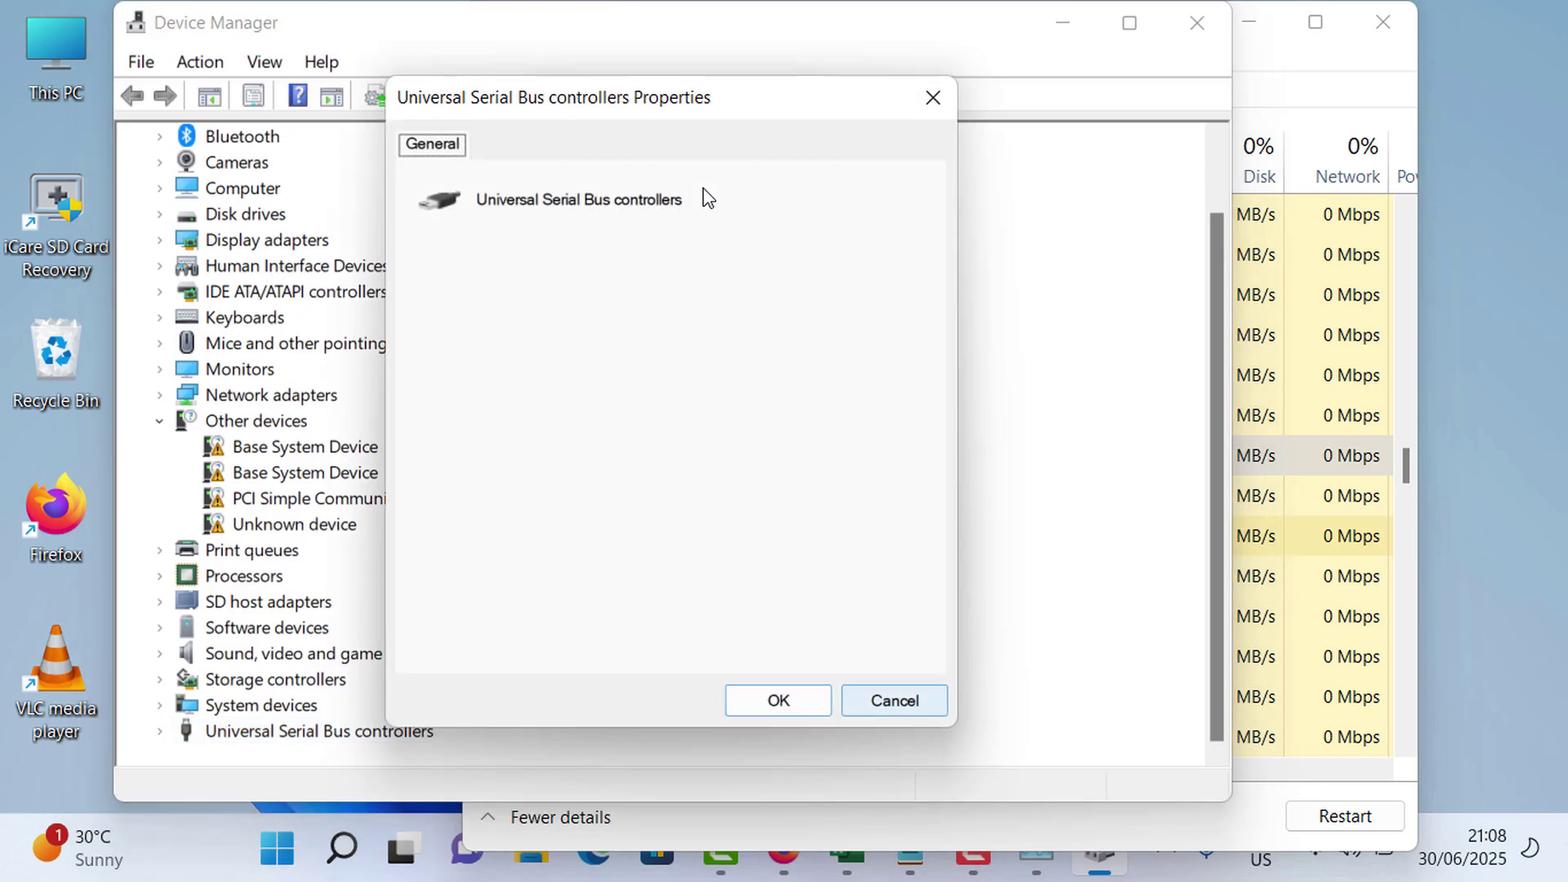
{"action": "key", "text": "Return"}
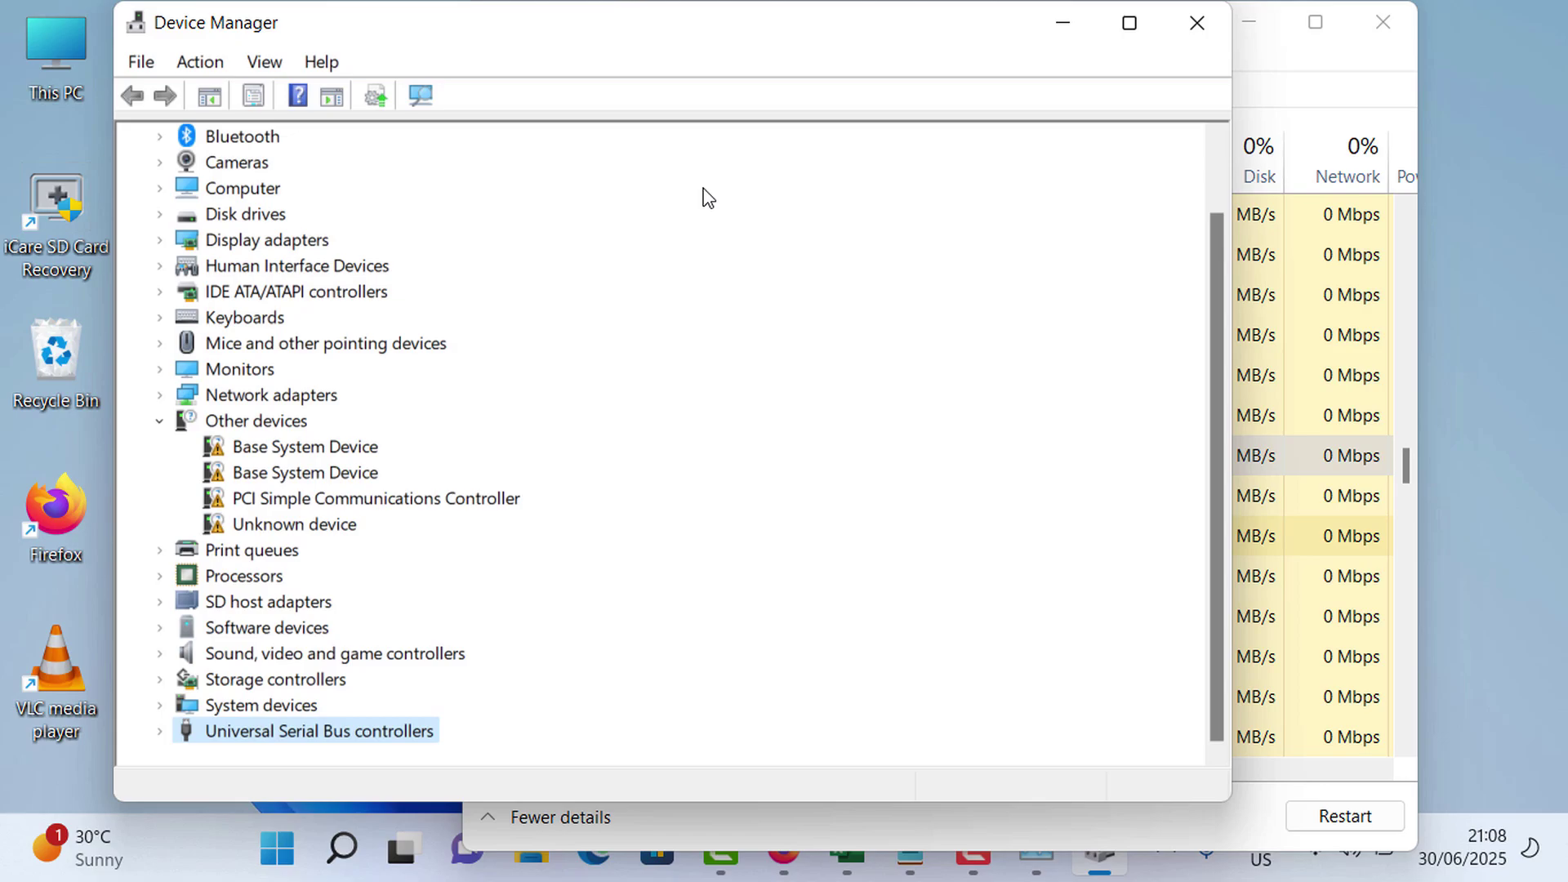
- Expand Universal Serial Bus controllers and review the driver actions, including Uninstall device, for the Intel(R) 7 Series/C216 USB Enhanced Host Controller - 1E26
{"action": "key", "text": "Right"}
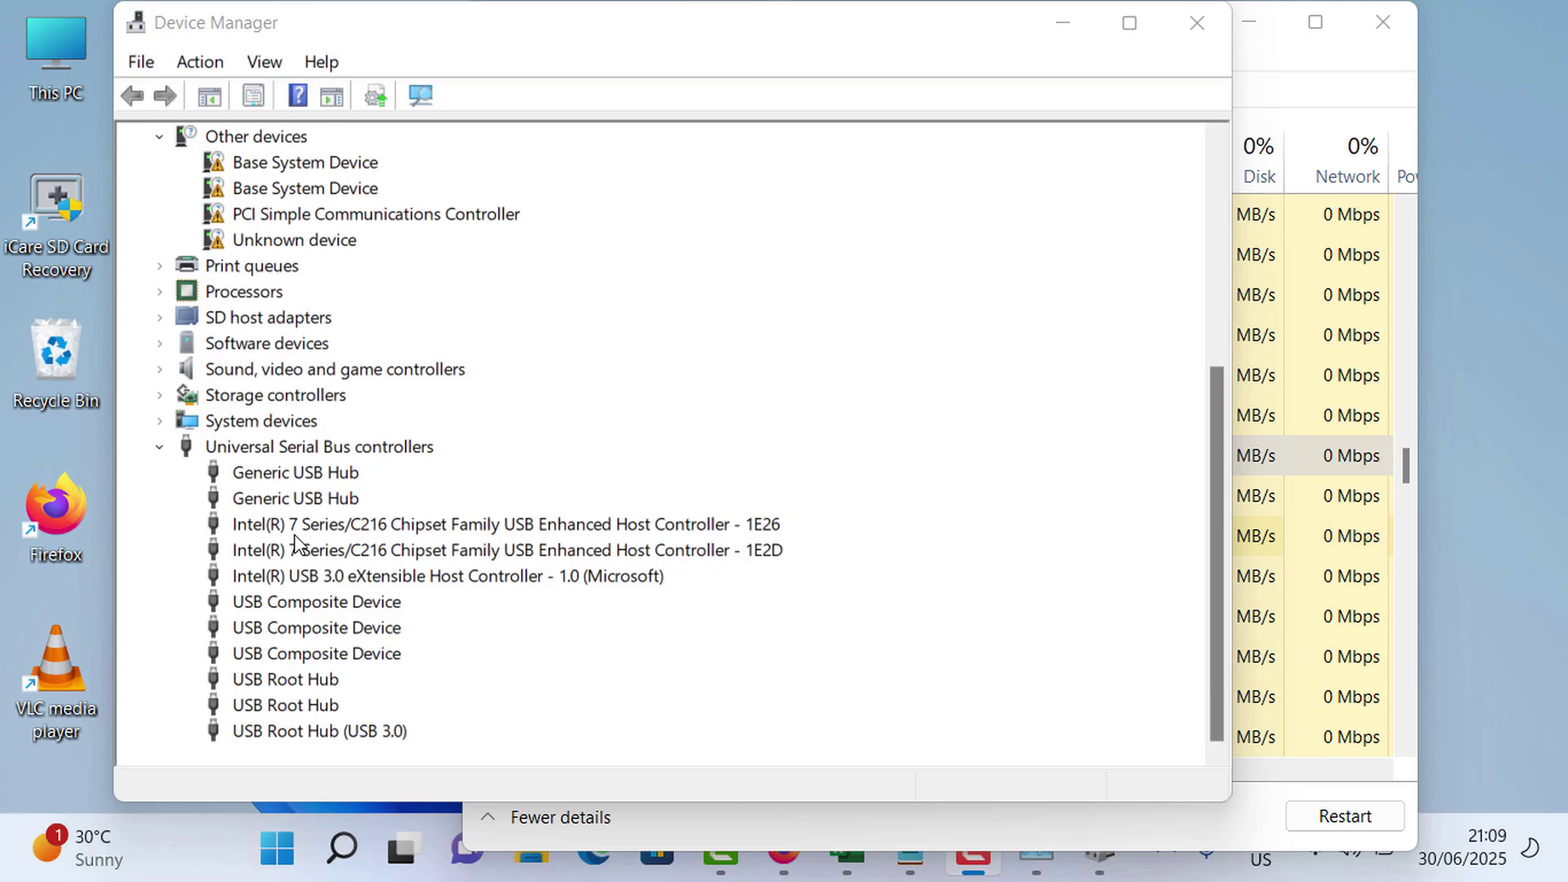
{"action": "right_click", "coordinate": [296, 534]}
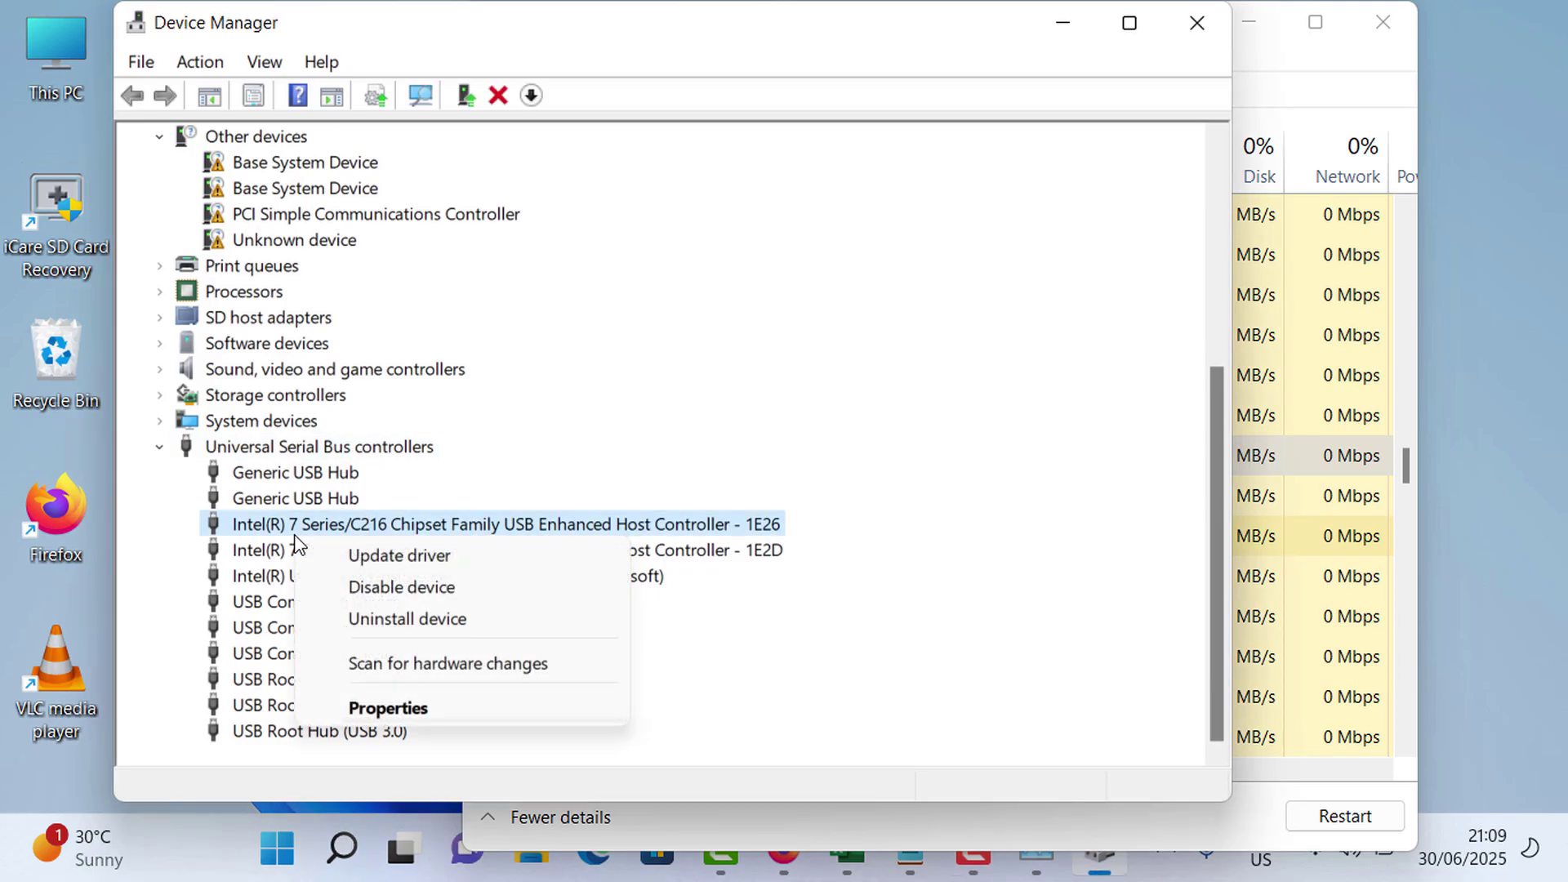
{"action": "key", "text": "Down"}
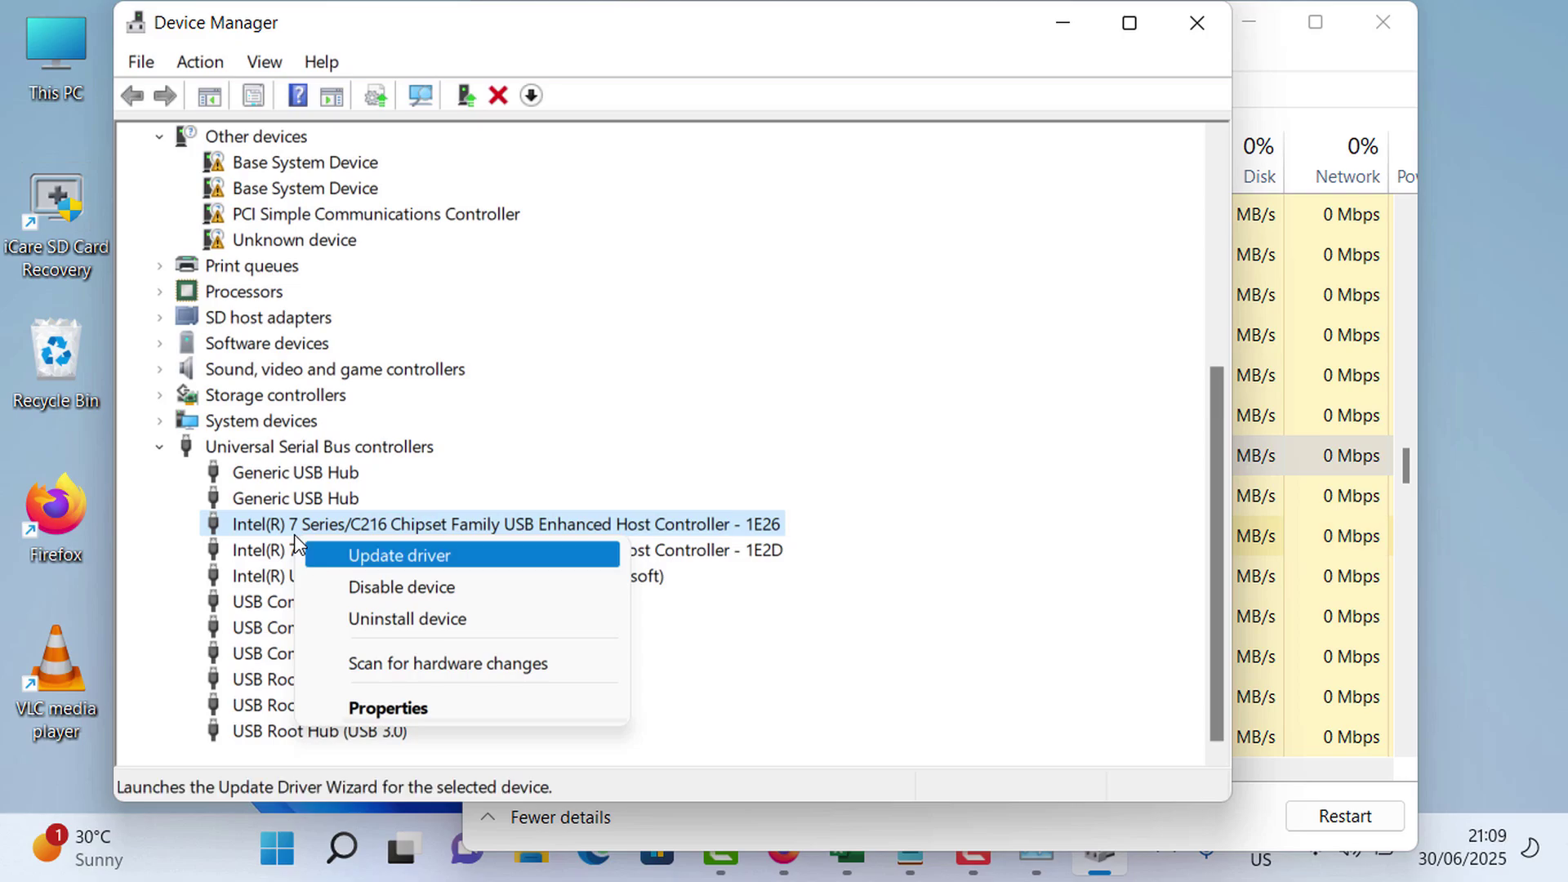
{"action": "key", "text": "Down"}
{"action": "key", "text": "Up"}
{"action": "key", "text": "Down"}
{"action": "key", "text": "Down"}
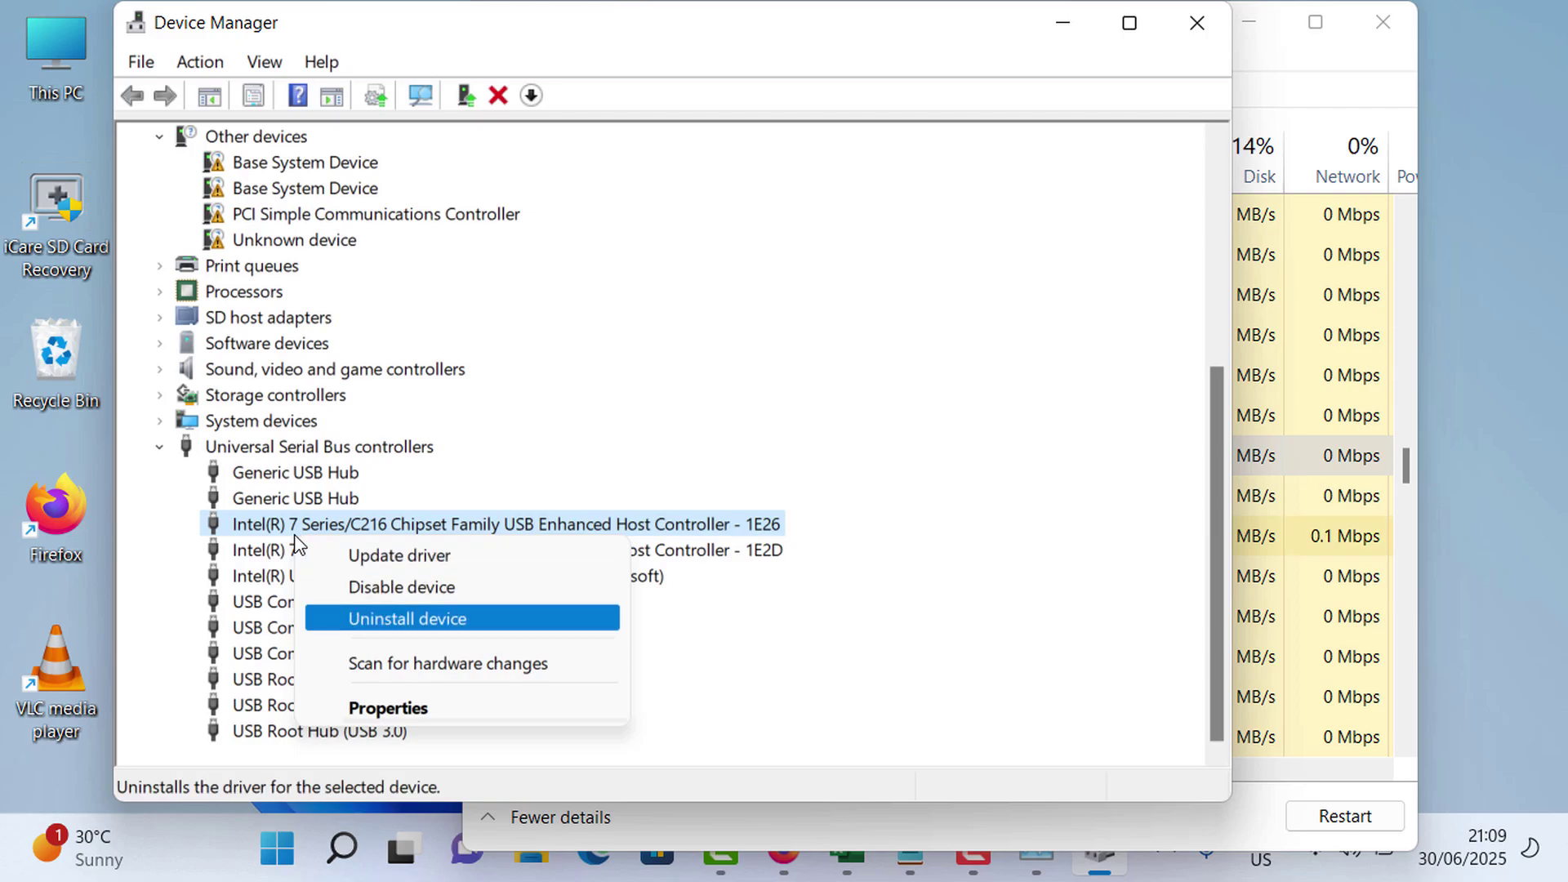
{"action": "key", "text": "Up"}
{"action": "key", "text": "Up"}
{"action": "key", "text": "Down"}
{"action": "key", "text": "Down"}
{"action": "key", "text": "Down"}
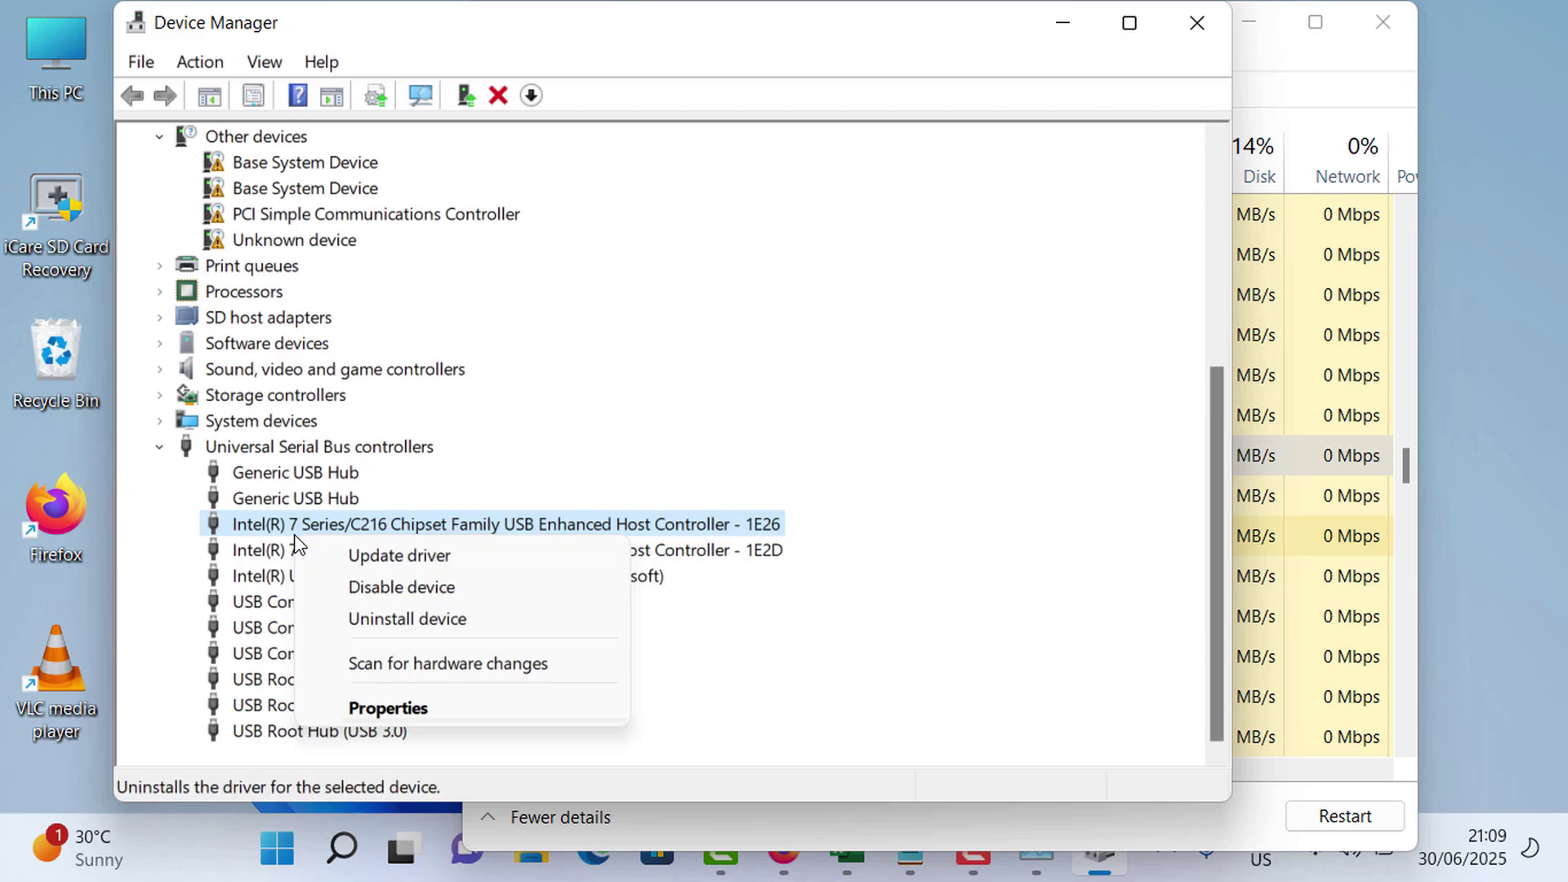
{"action": "key", "text": "Return"}
- Expand Mice and other pointing devices and choose to uninstall the HID-compliant mouse
{"action": "scroll", "coordinate": [294, 534], "scroll_direction": "up", "scroll_amount": 2}
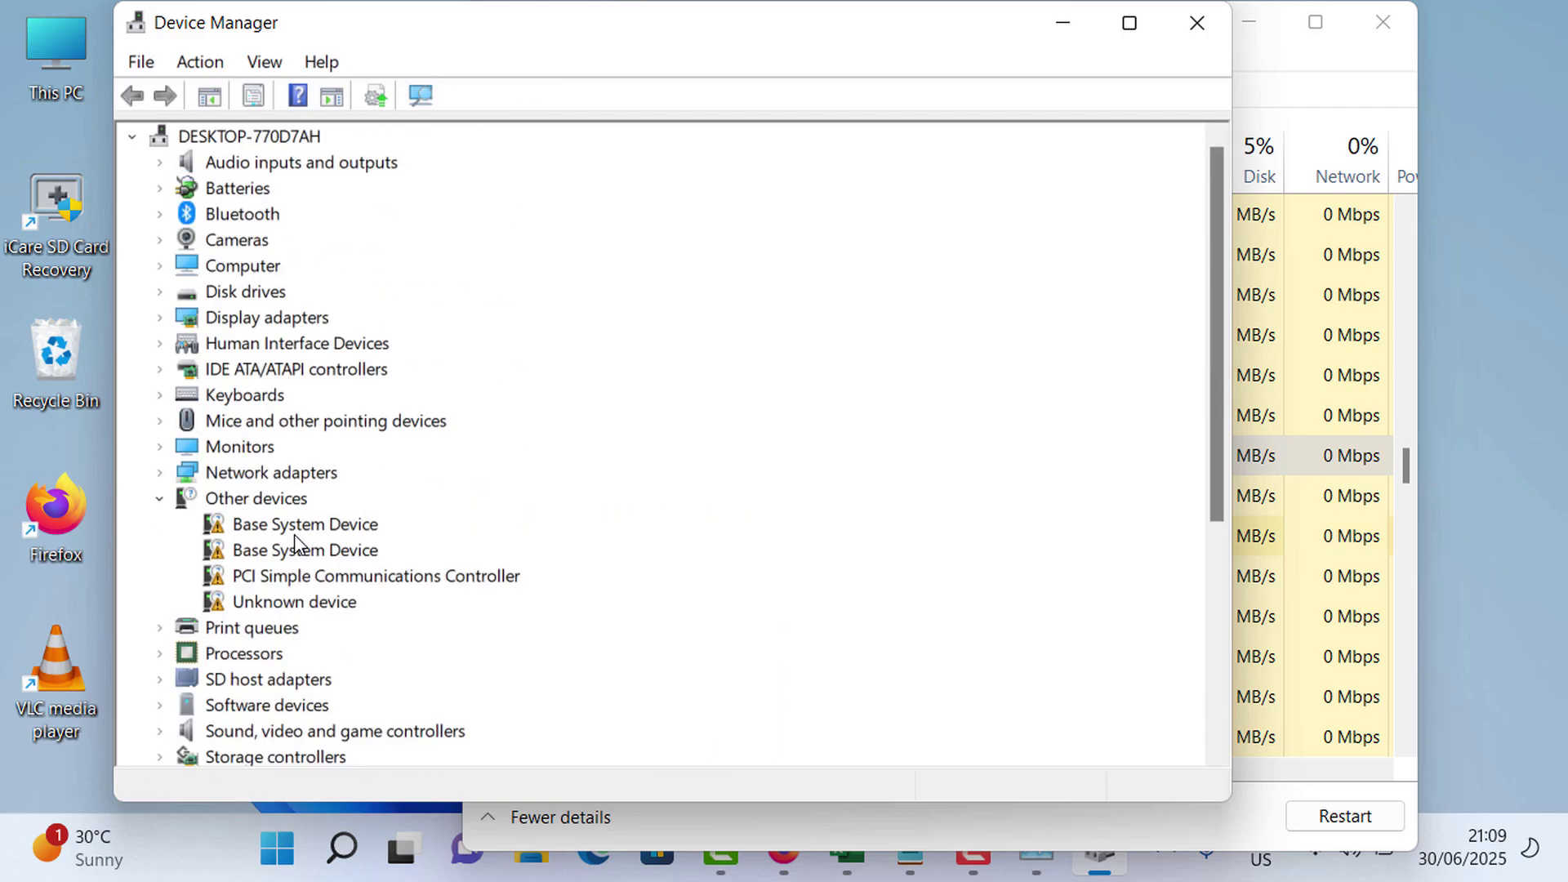
{"action": "key", "text": "m"}
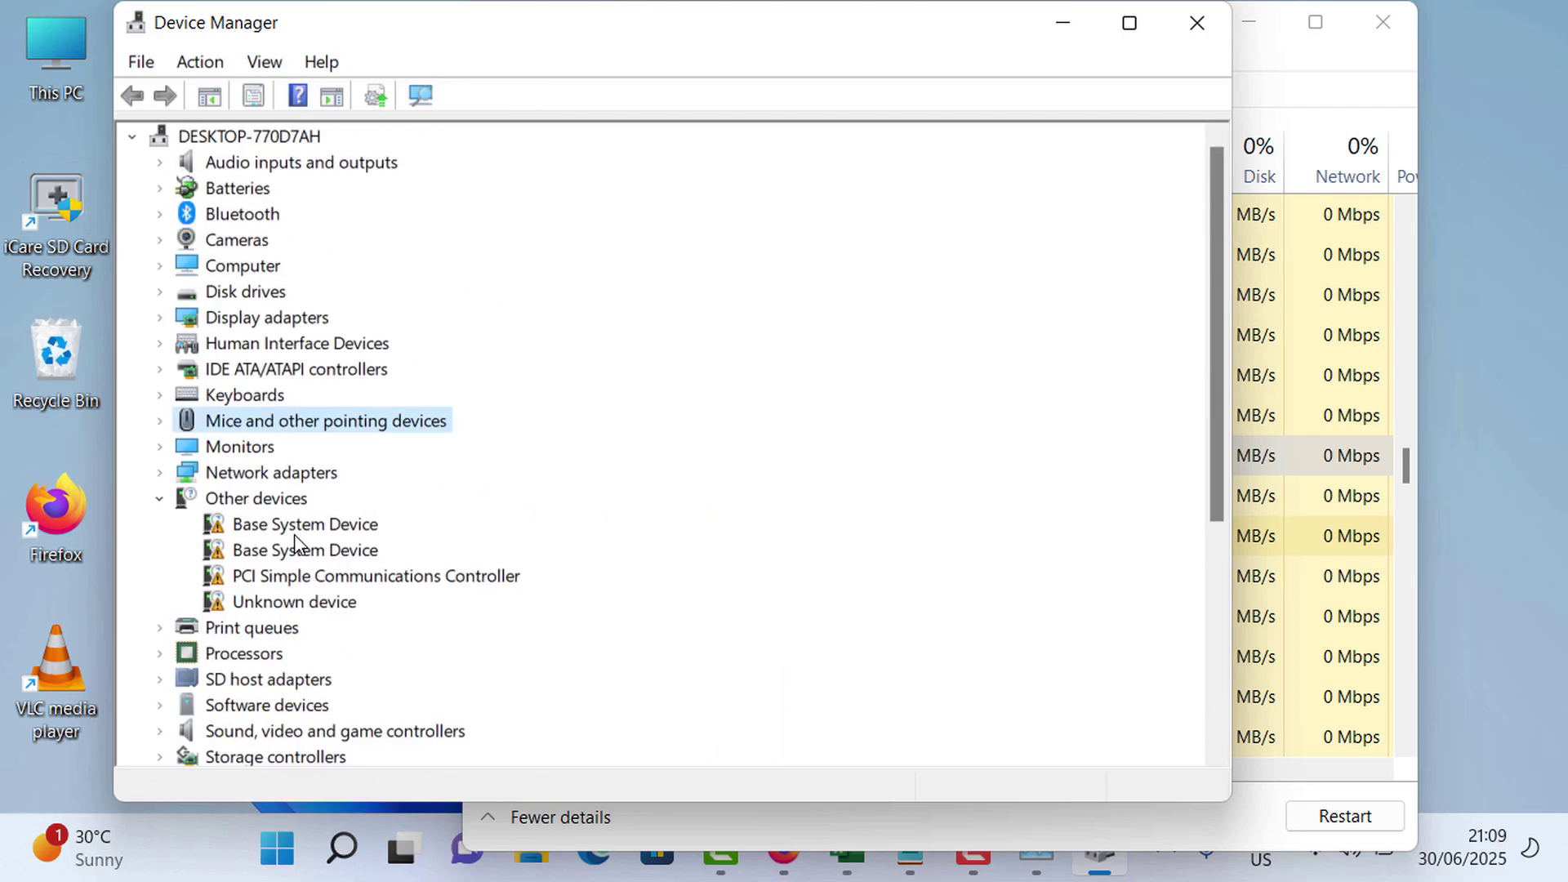
{"action": "key", "text": "Right"}
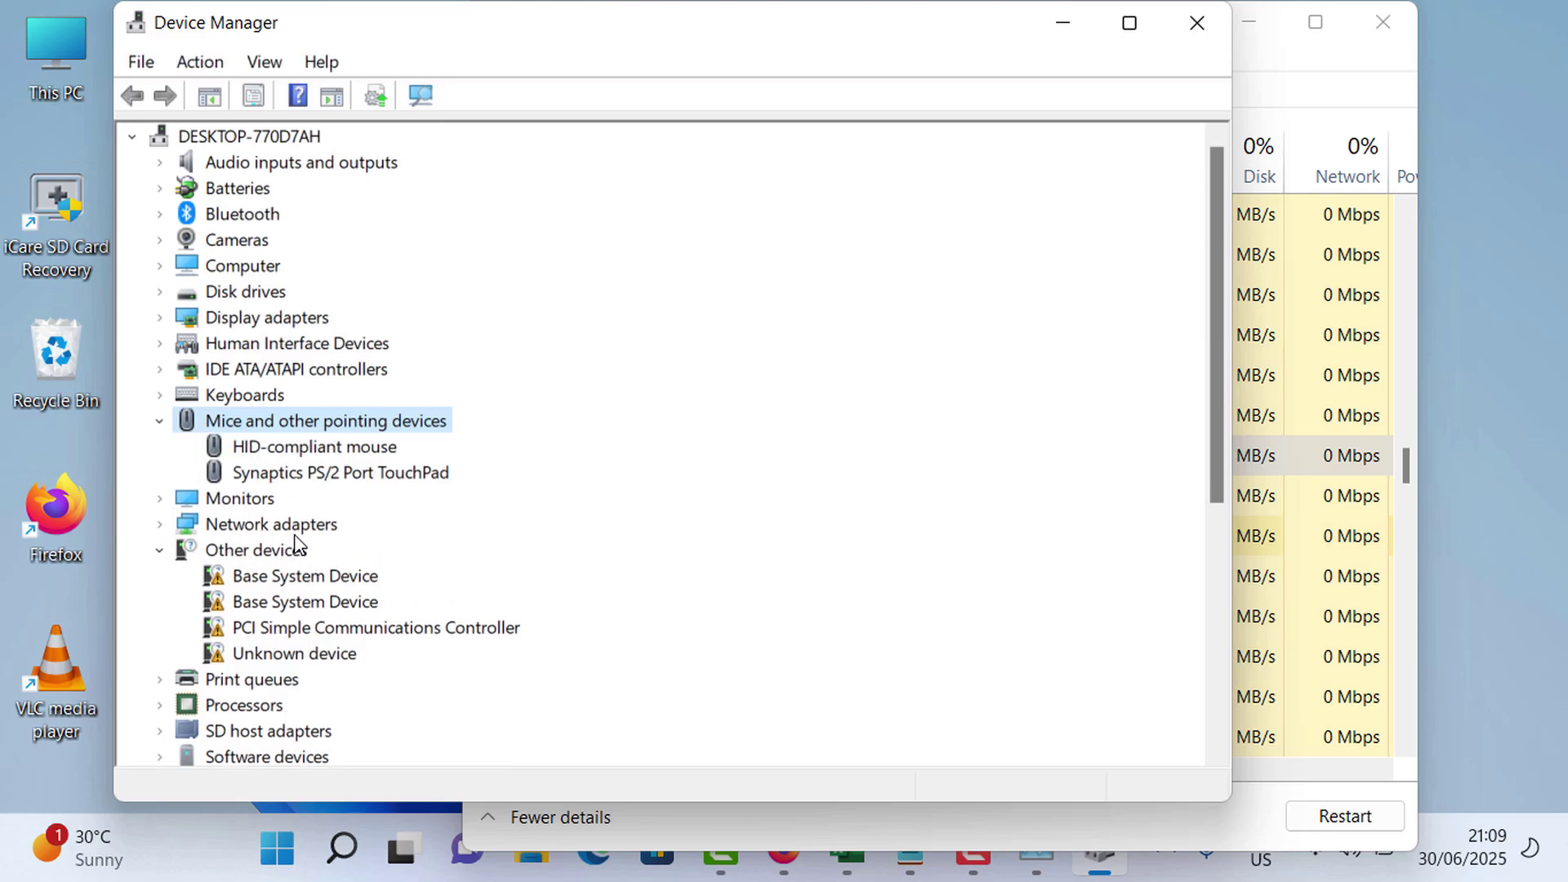
{"action": "key", "text": "Down"}
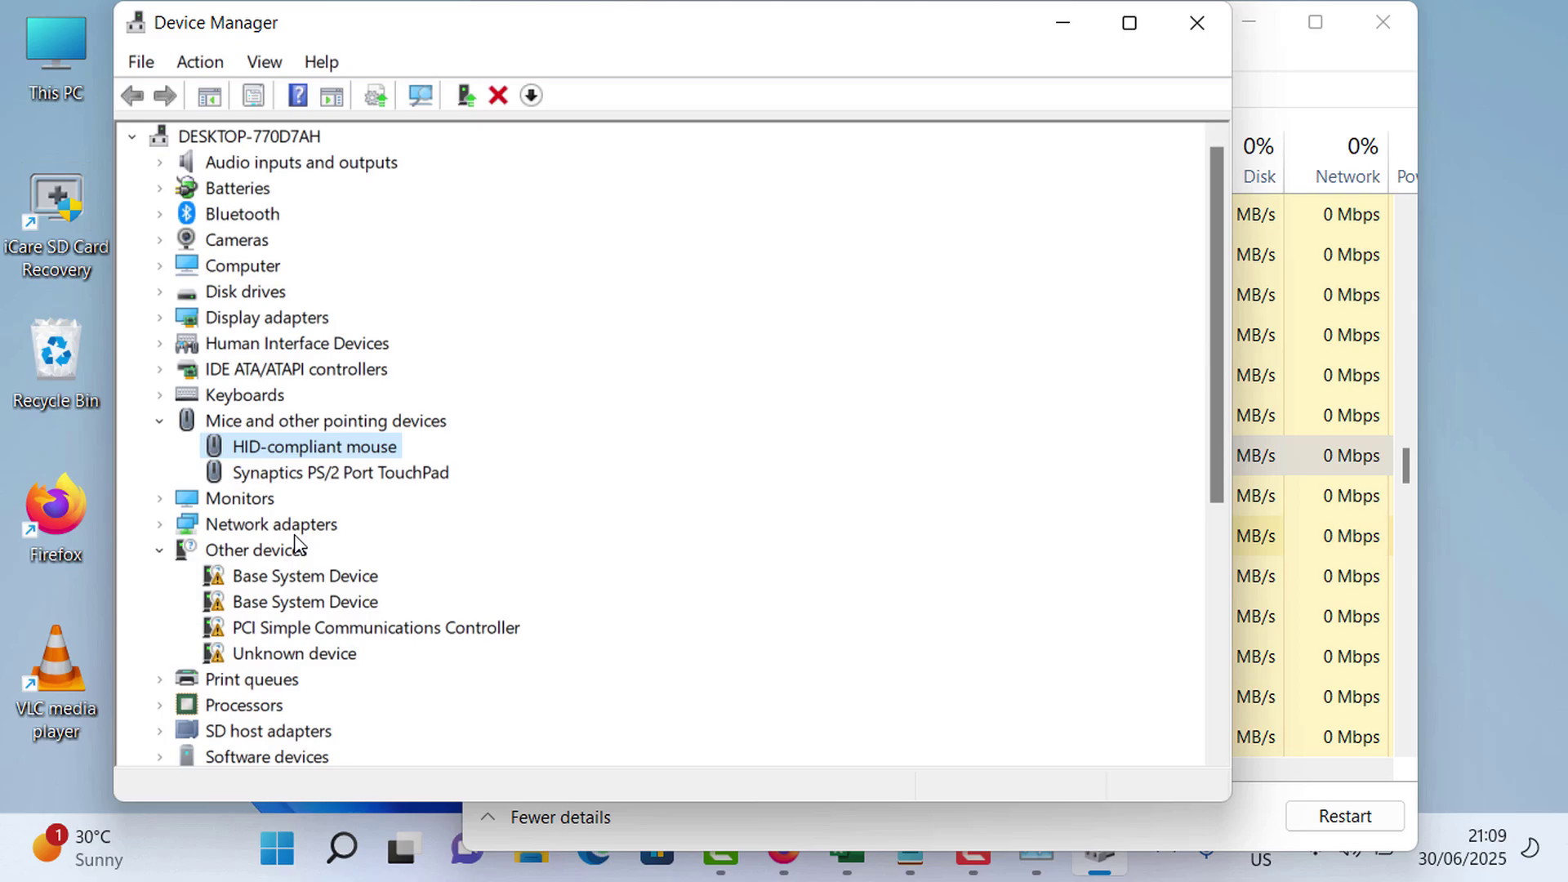
{"action": "key", "text": "shift+F10"}
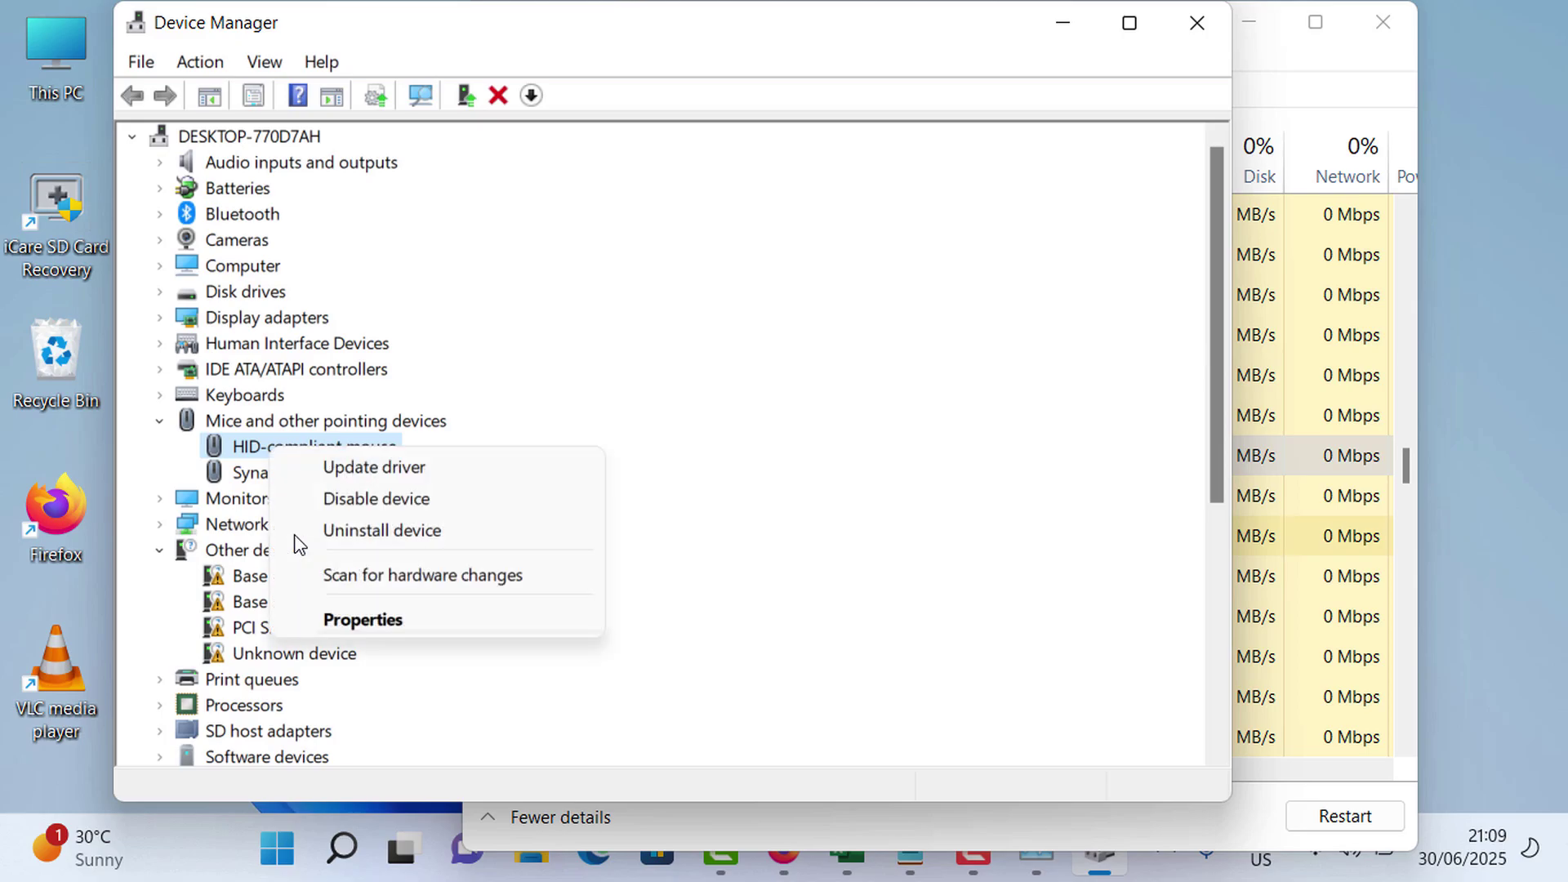
{"action": "key", "text": "Down"}
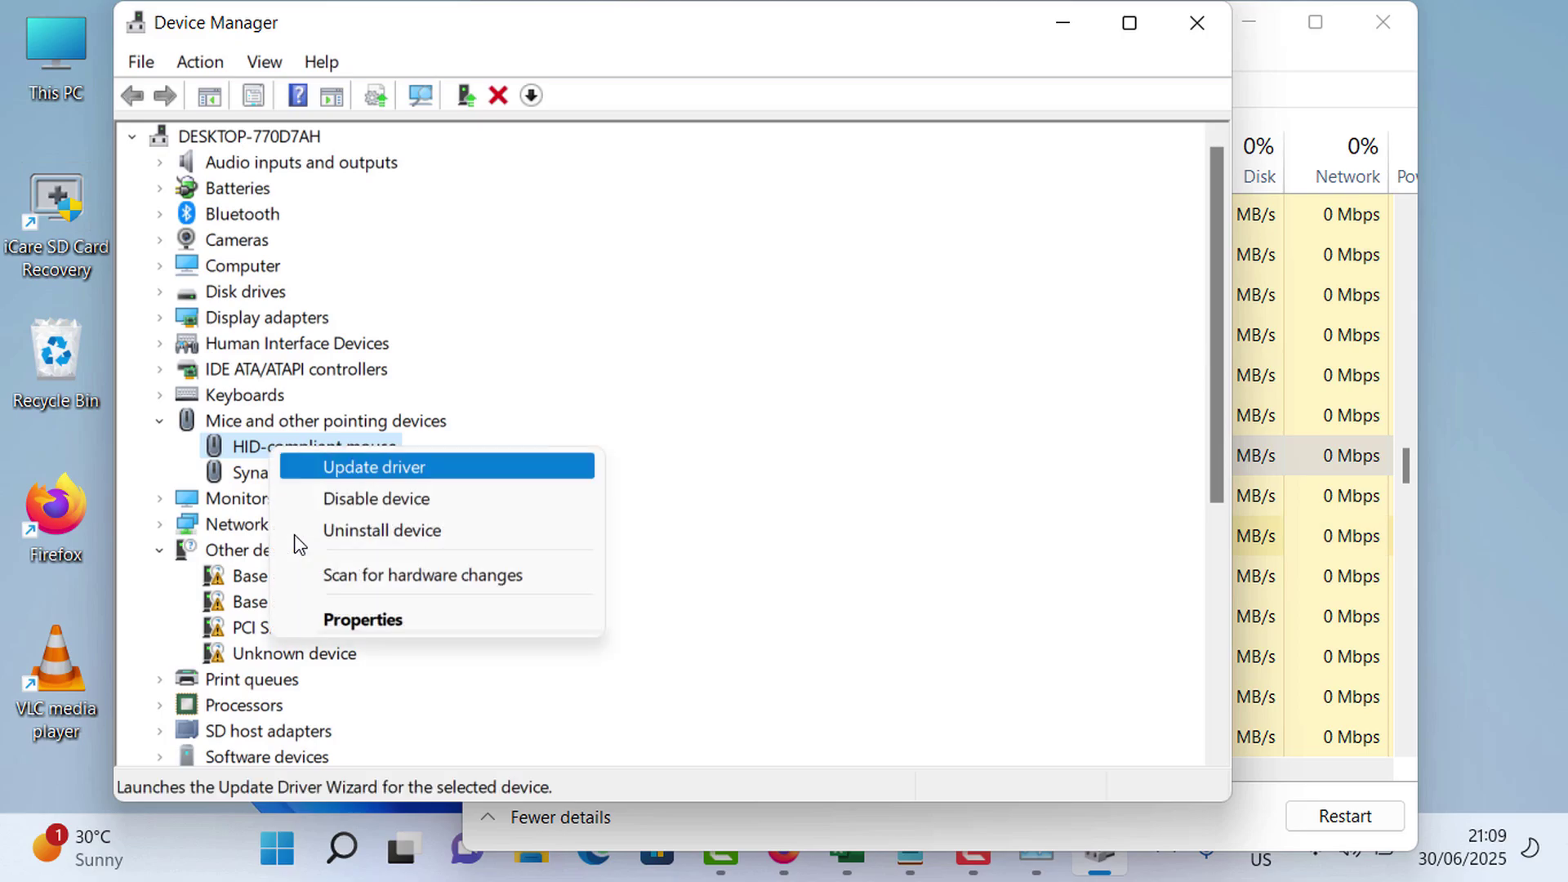
{"action": "key", "text": "Down"}
{"action": "key", "text": "Down"}
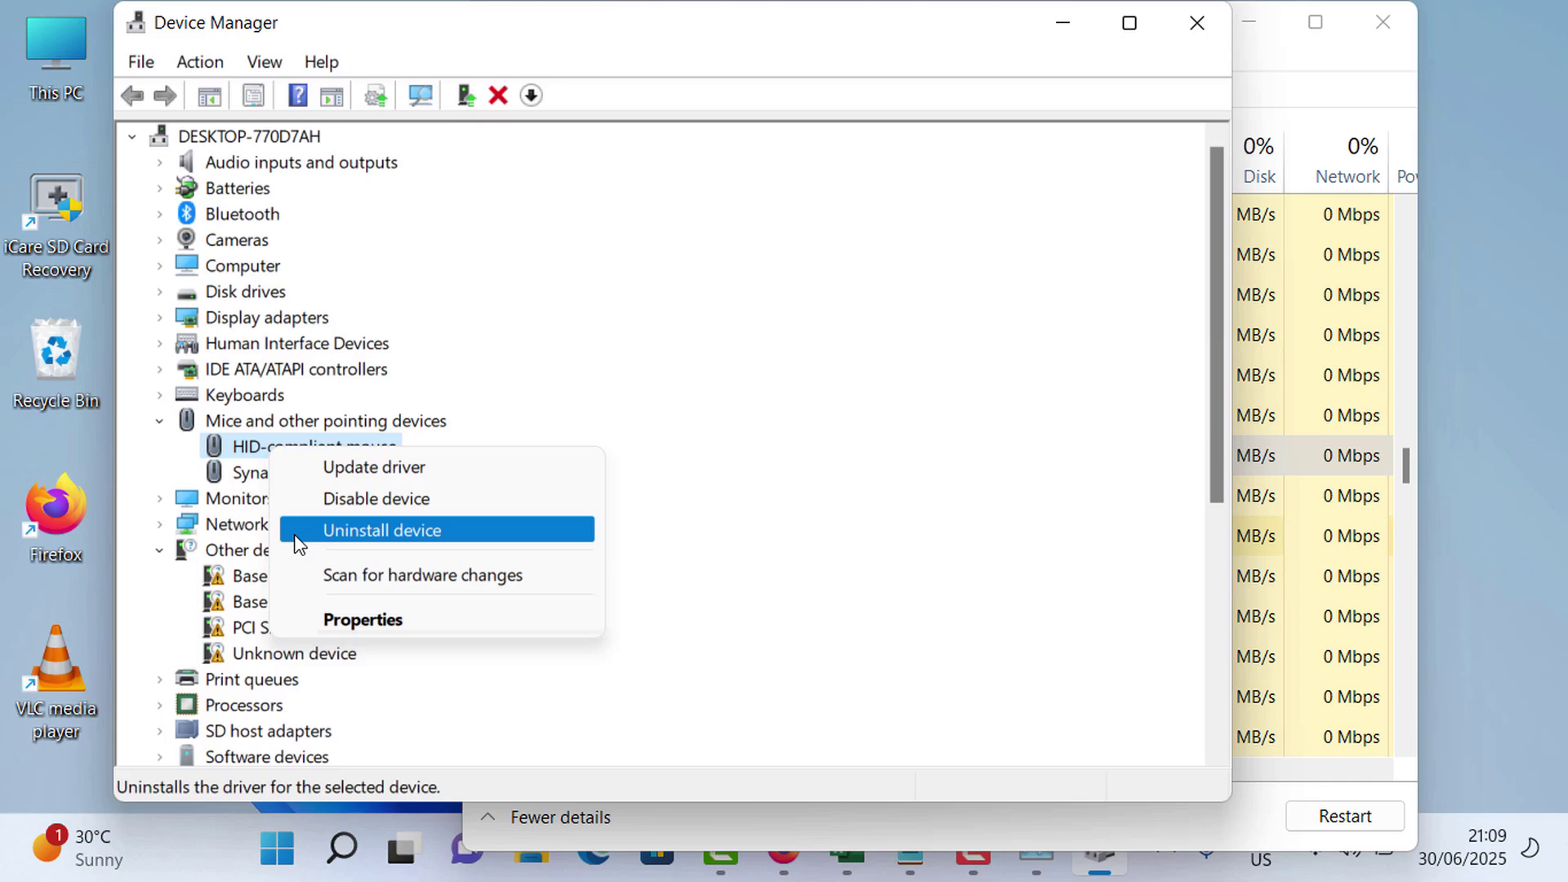
{"action": "left_click", "coordinate": [295, 544]}
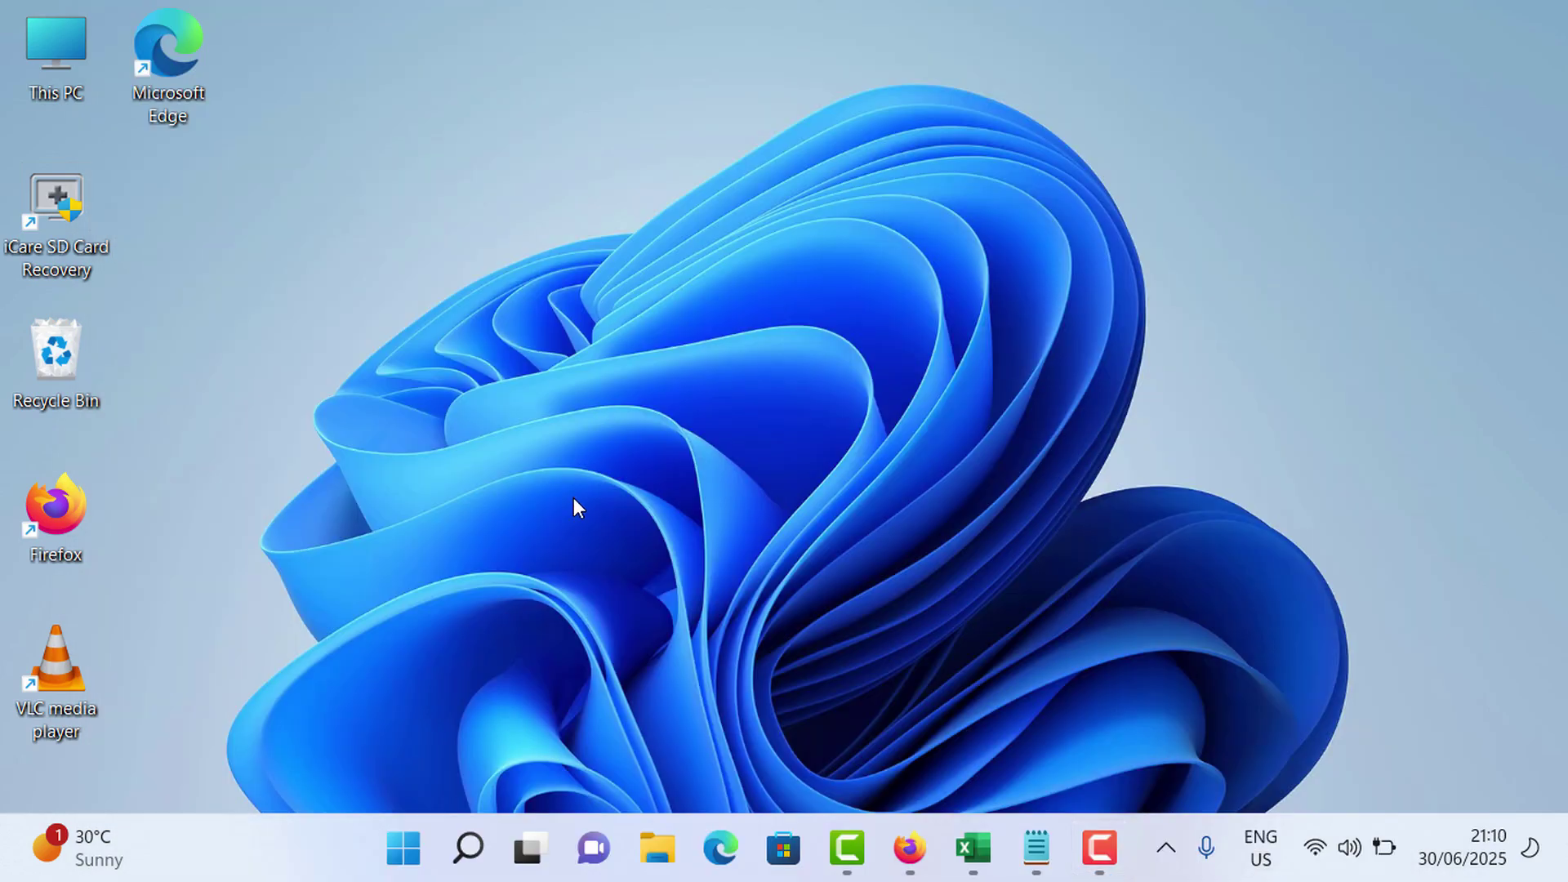
- Search Windows for "dev" and open Device Manager from the results
{"action": "key", "text": "Tab"}
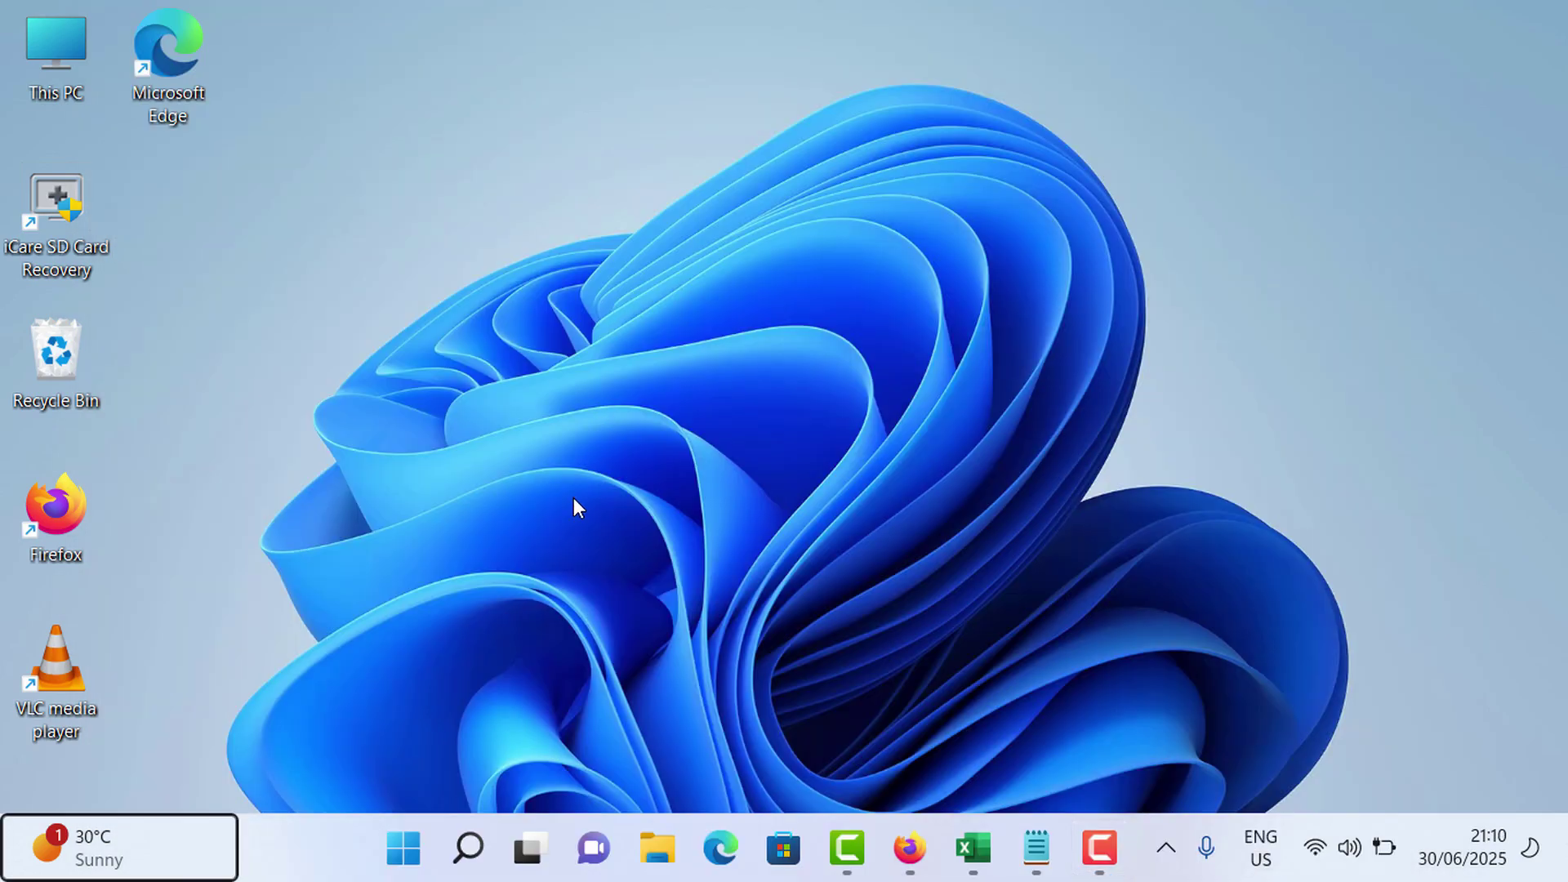
{"action": "key", "text": "Tab"}
{"action": "key", "text": "Right"}
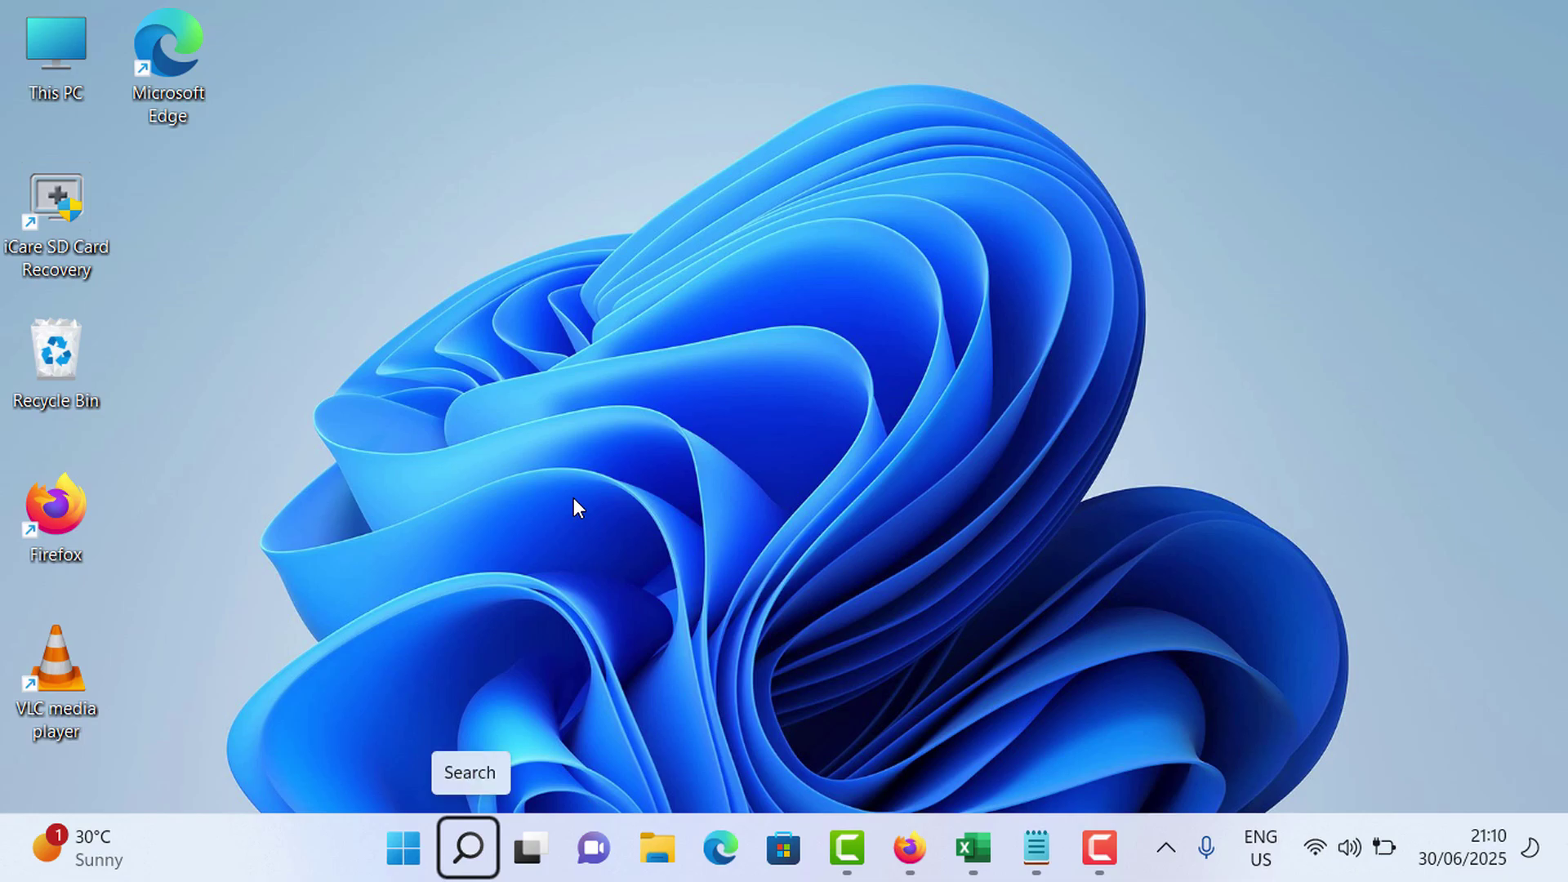
{"action": "key", "text": "Return"}
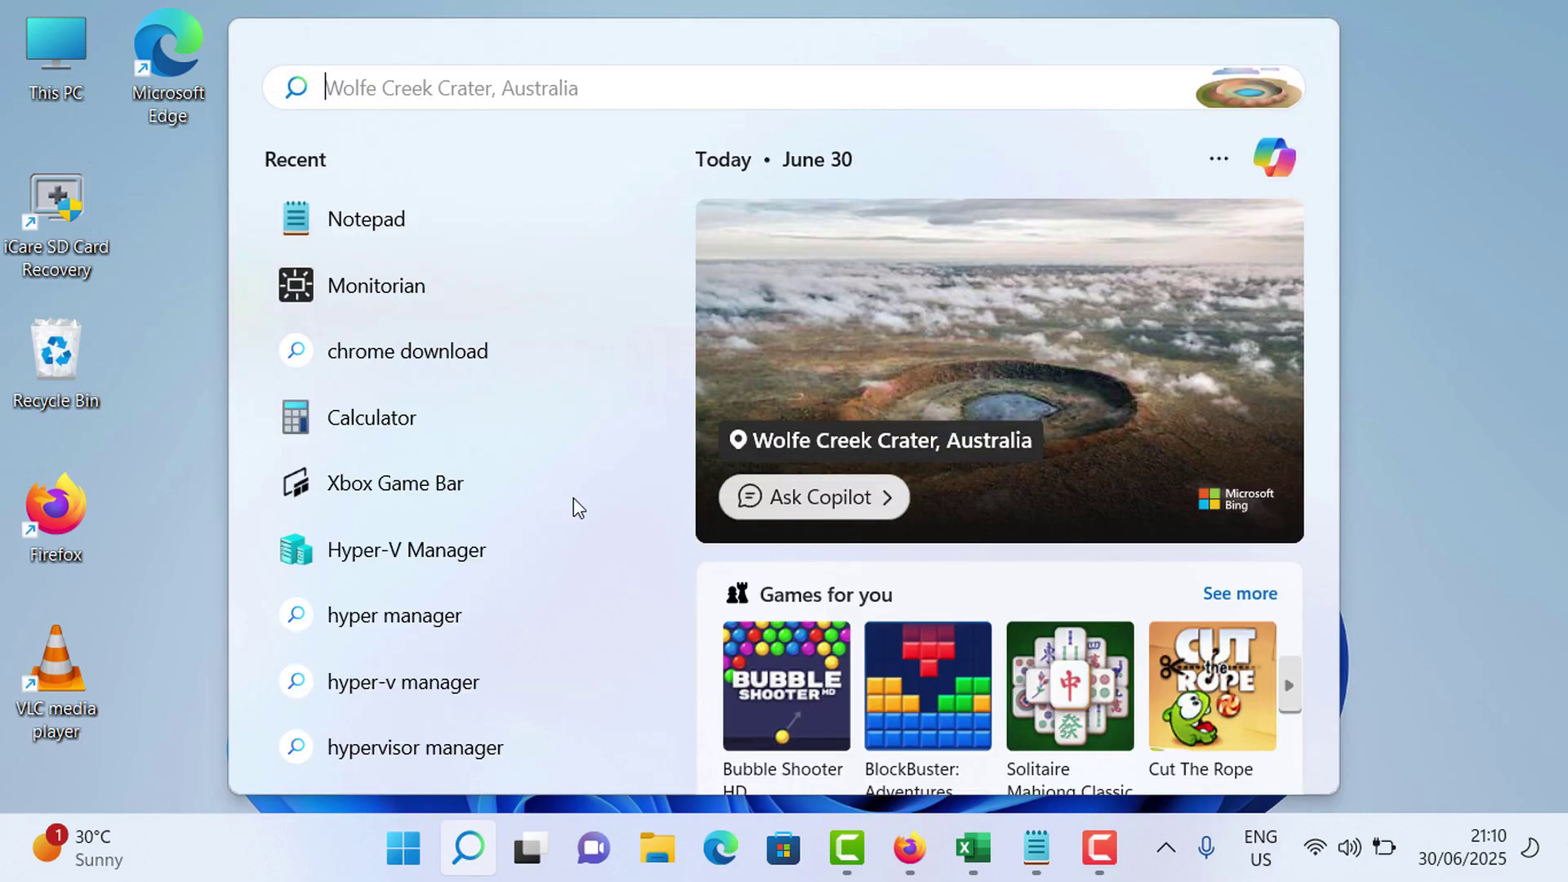
{"action": "type", "text": "dew"}
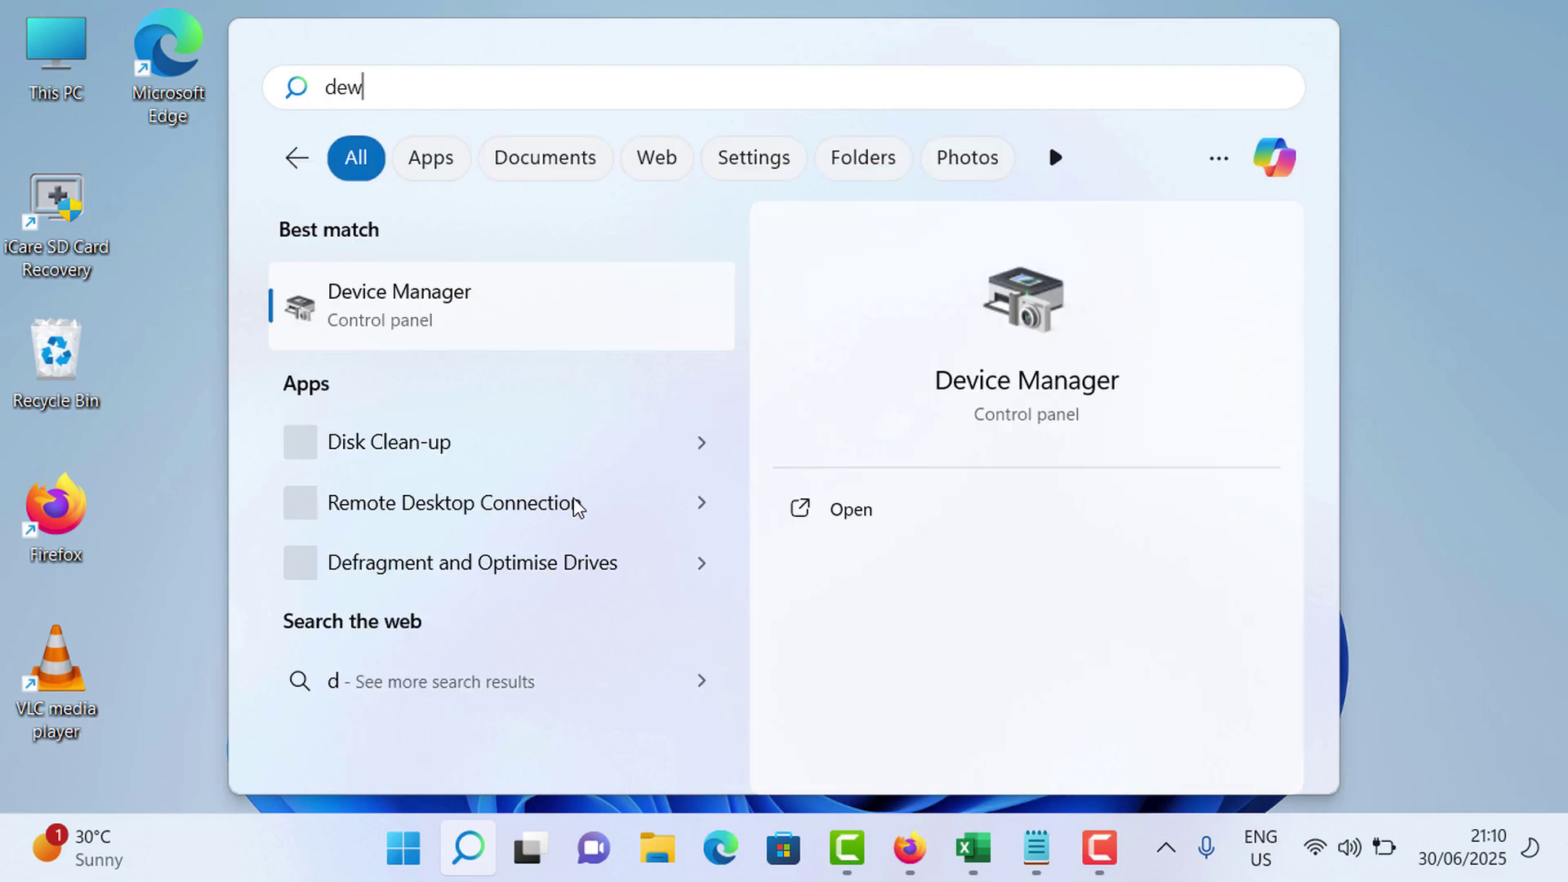
{"action": "type", "text": "v"}
{"action": "key", "text": "BackSpace"}
{"action": "key", "text": "BackSpace"}
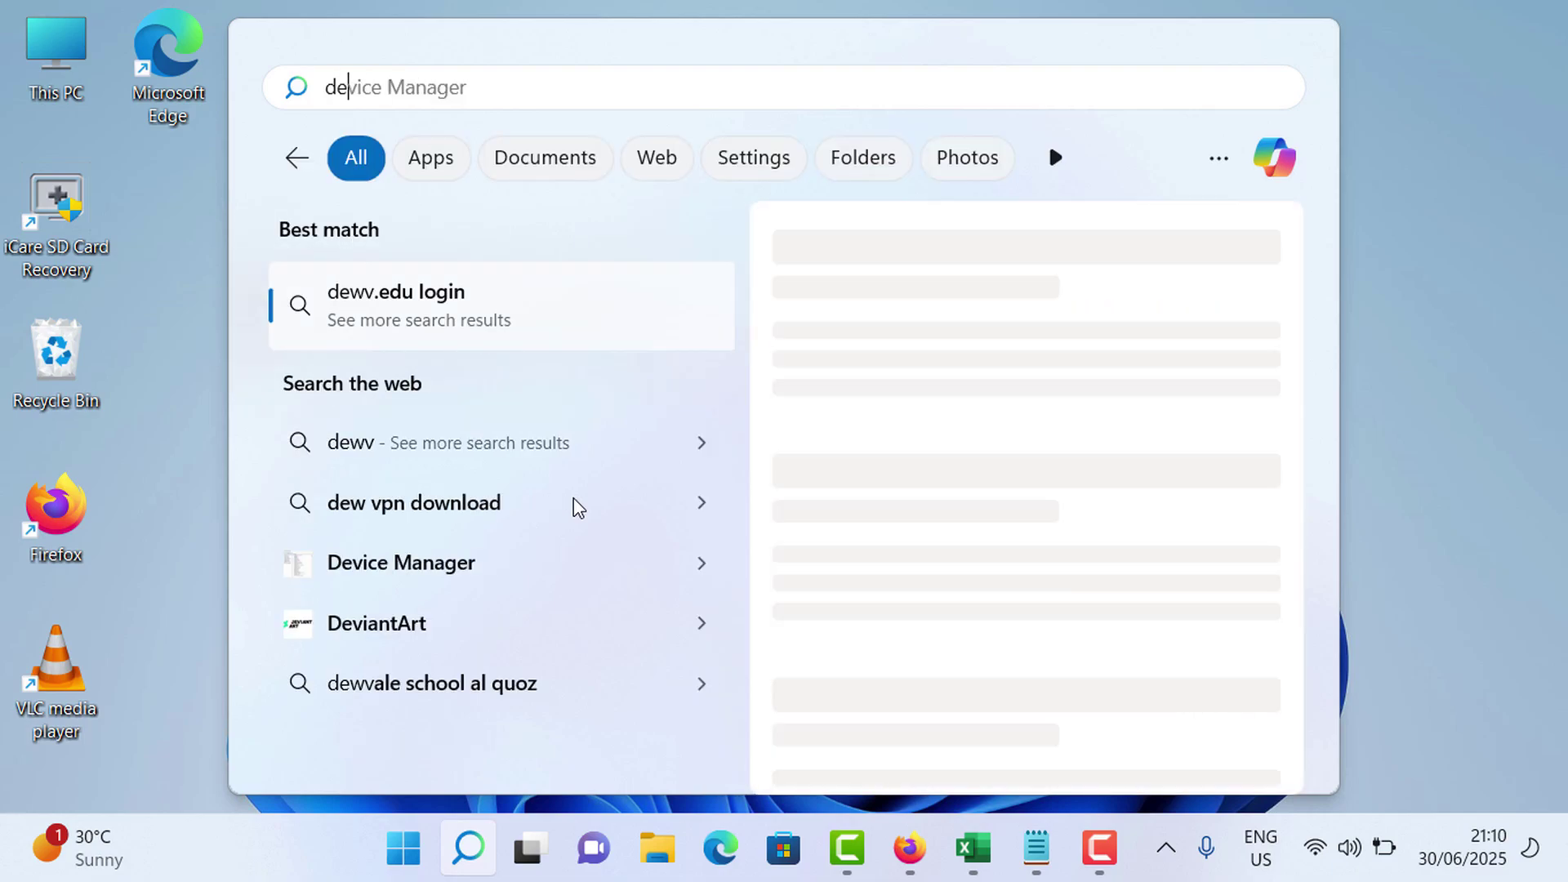
{"action": "type", "text": "v"}
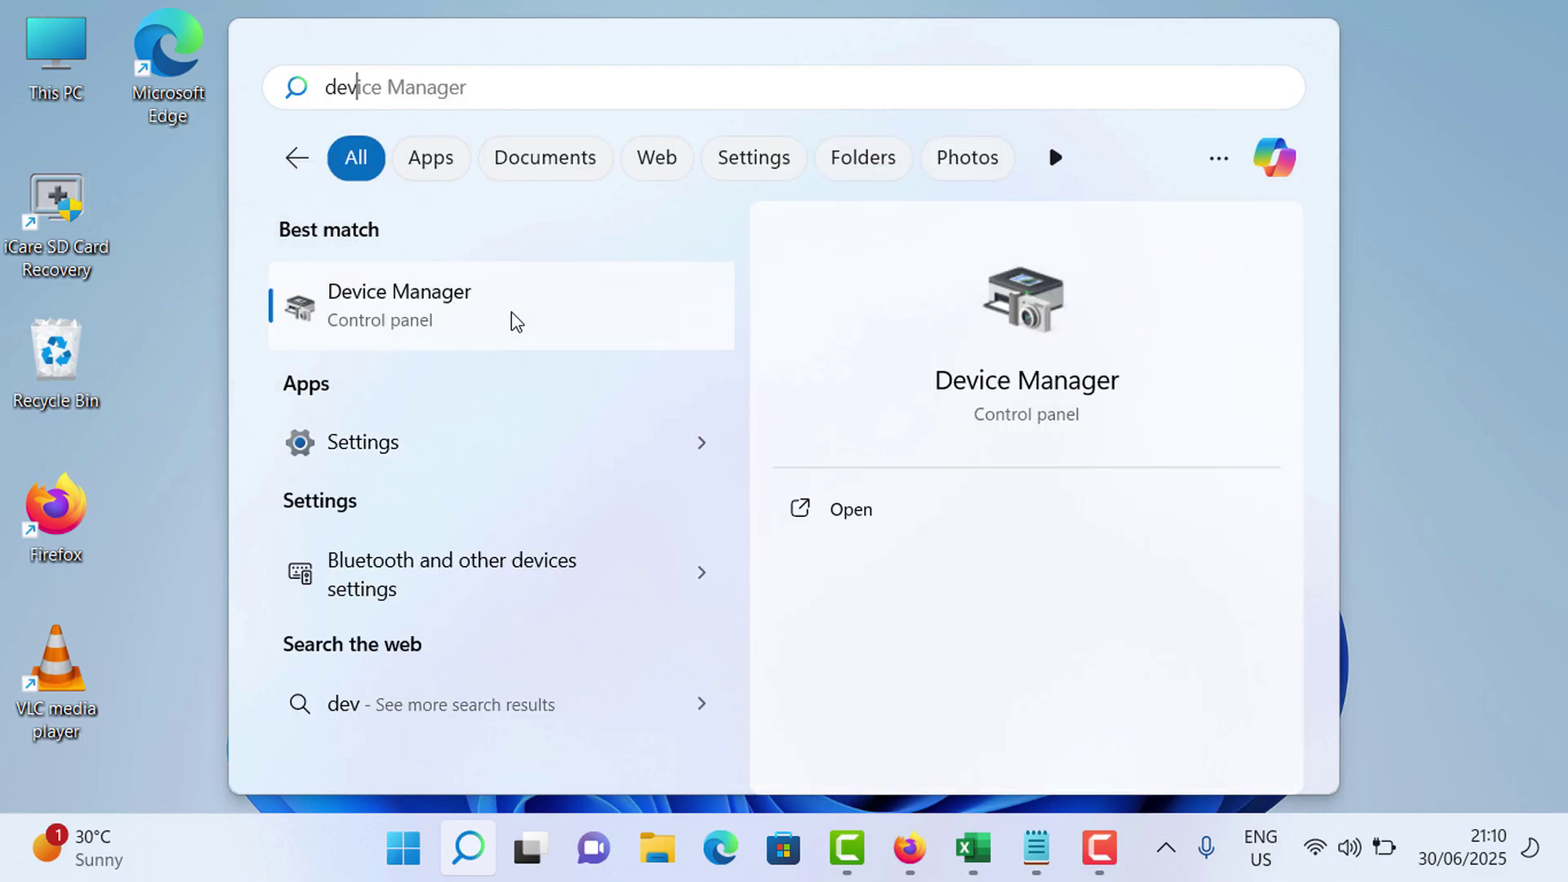
{"action": "left_click", "coordinate": [588, 328]}
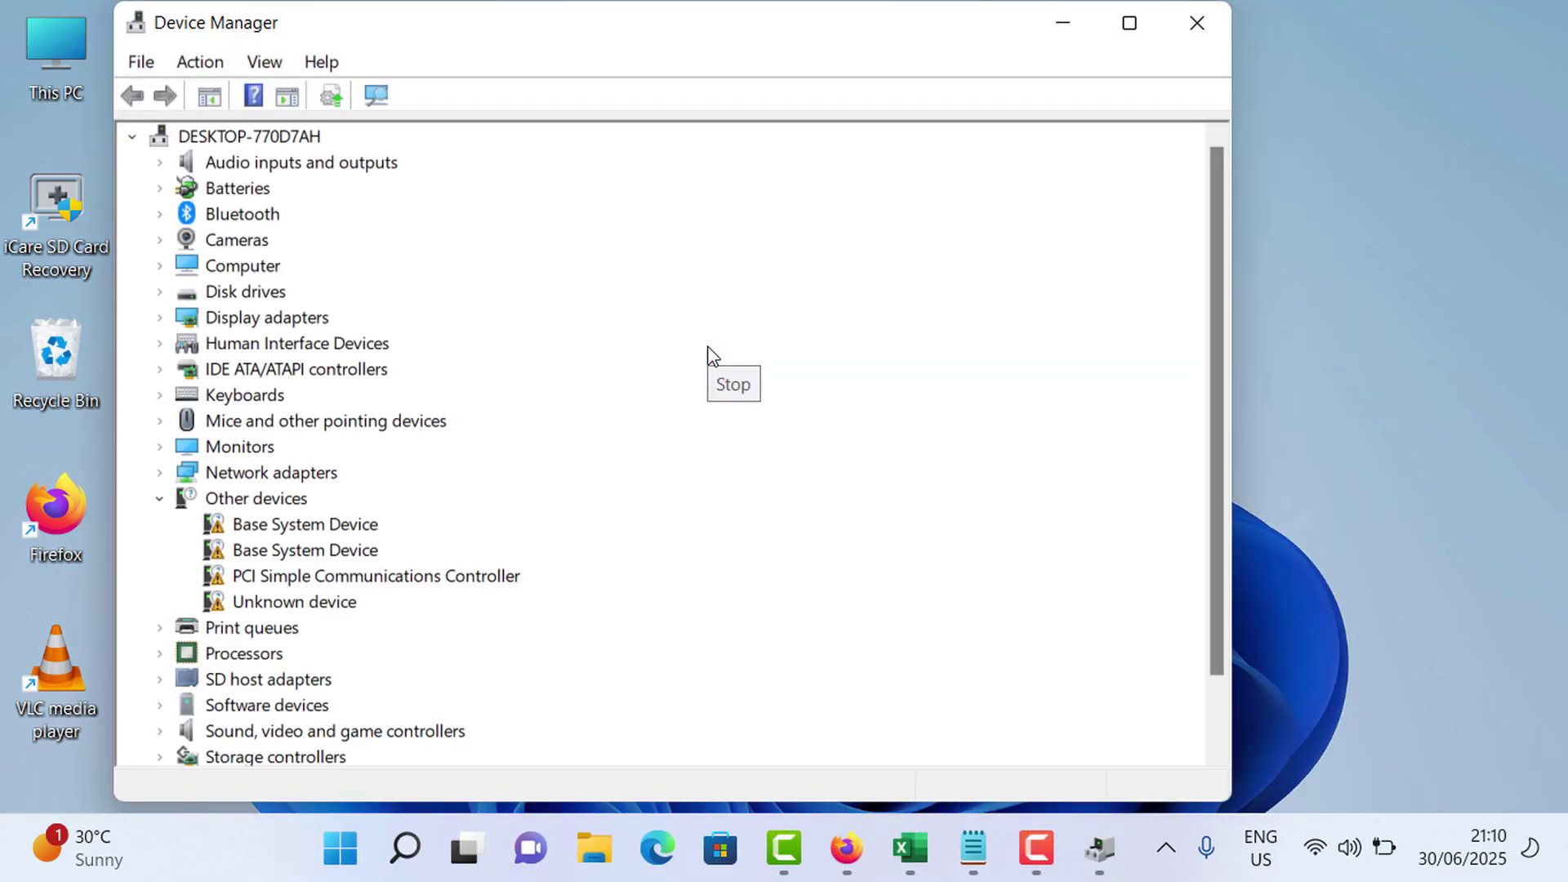
- Expand Universal Serial Bus controllers and open the properties of the first USB Root Hub
{"action": "scroll", "coordinate": [429, 556], "scroll_direction": "down", "scroll_amount": 1}
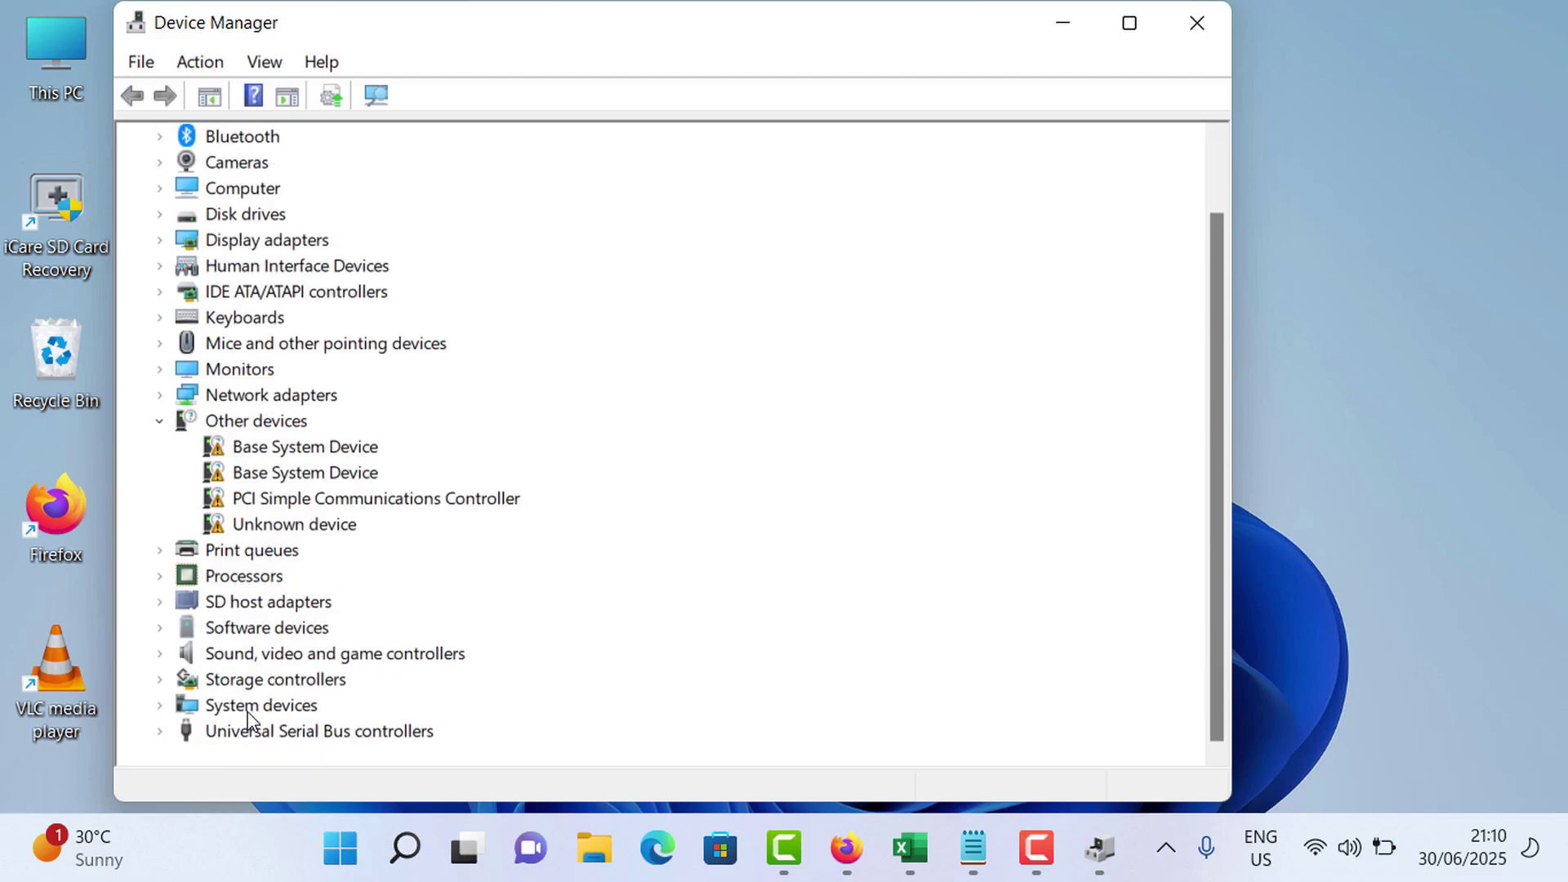
{"action": "left_click", "coordinate": [258, 735]}
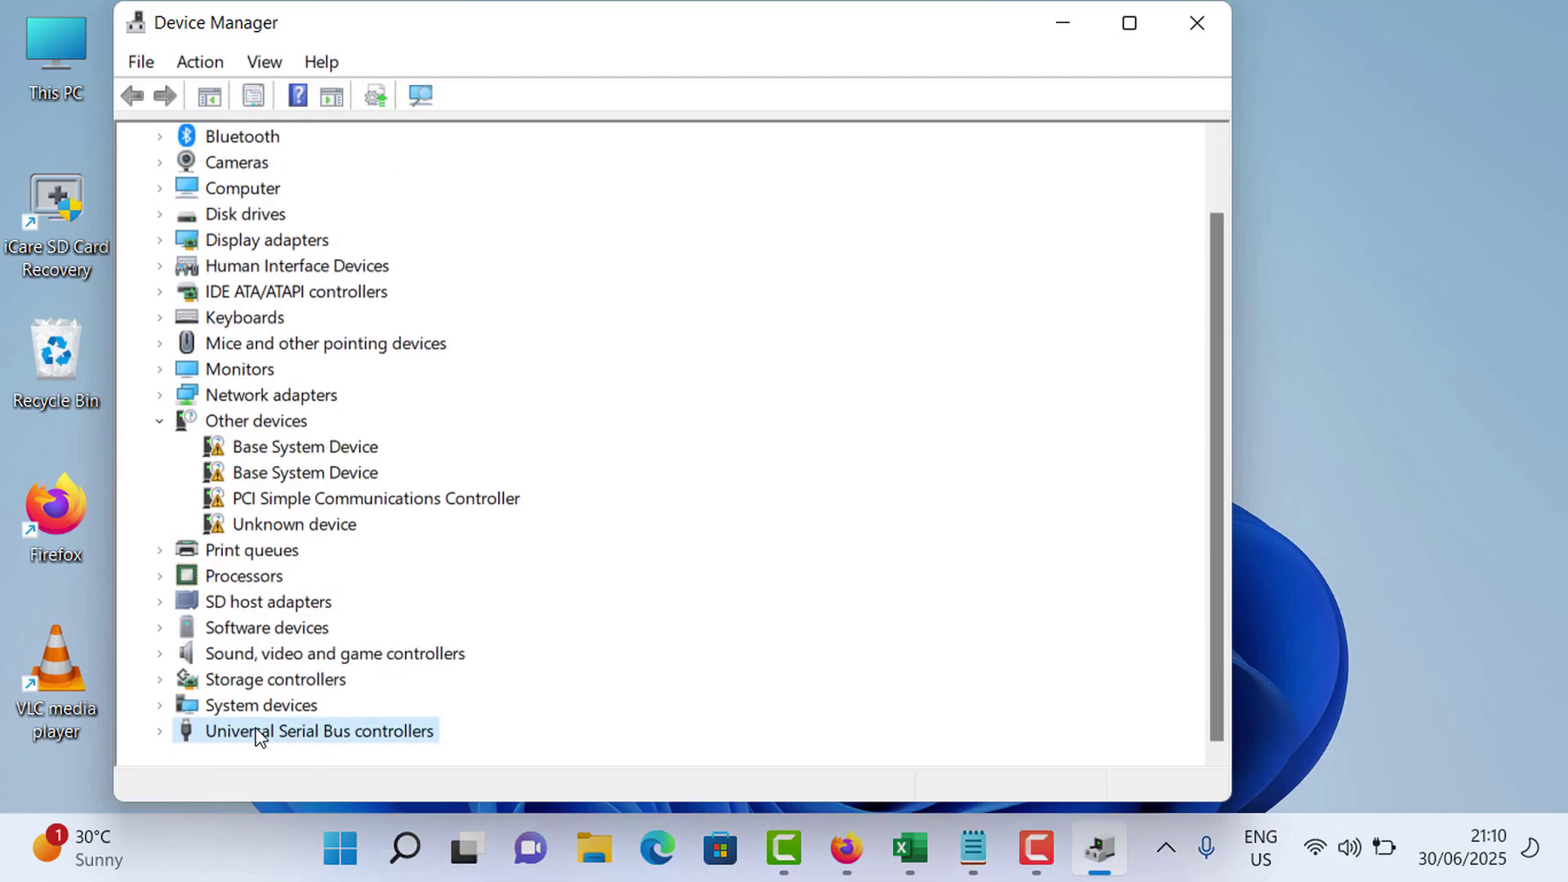
{"action": "double_click", "coordinate": [258, 735]}
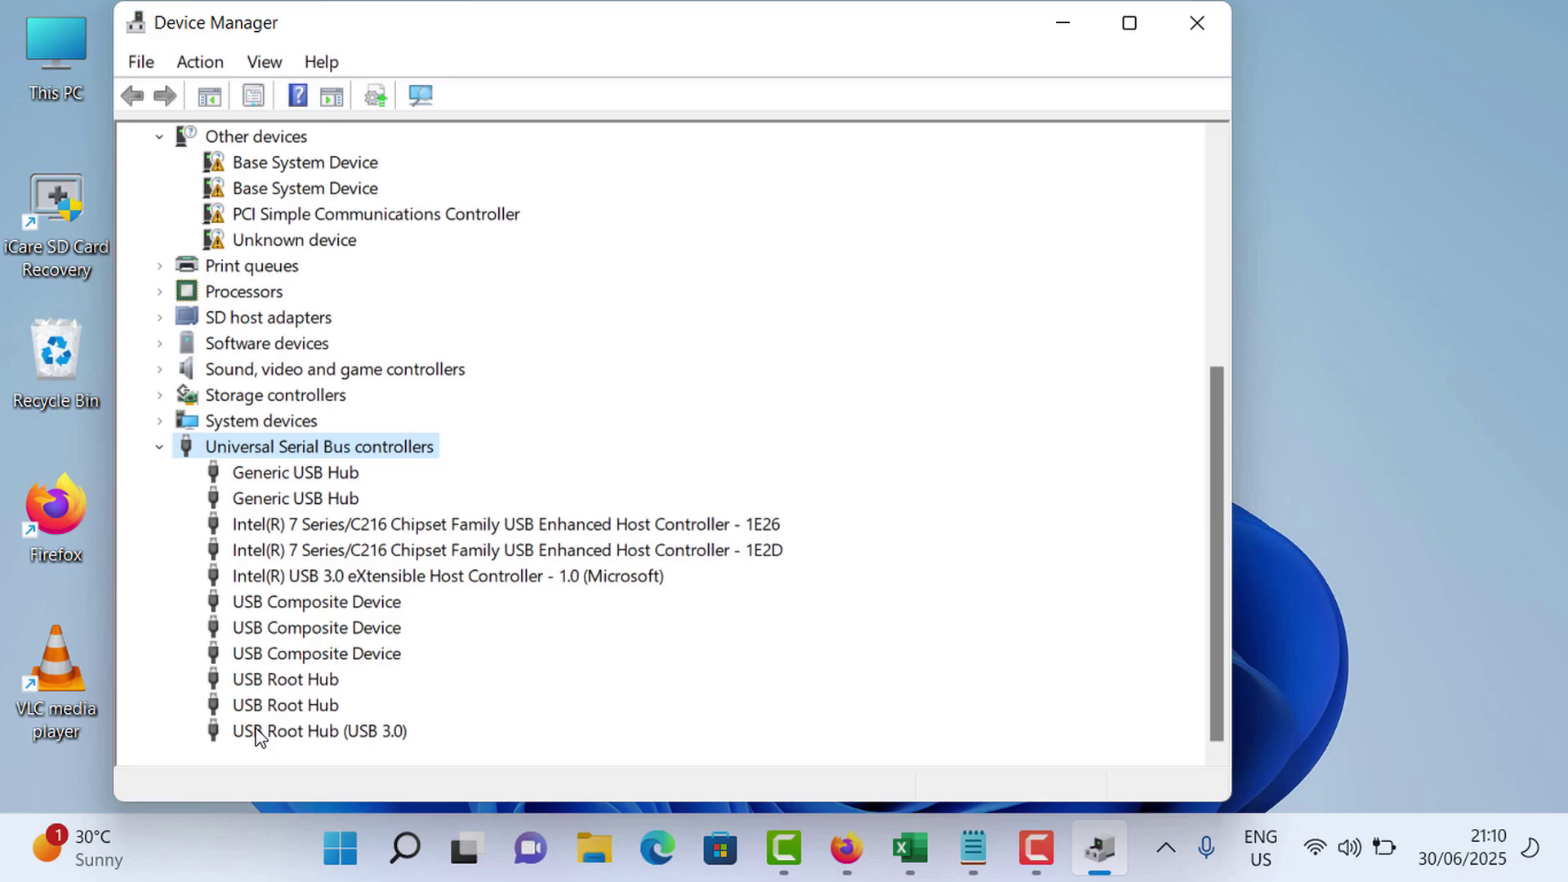
{"action": "left_click", "coordinate": [280, 679]}
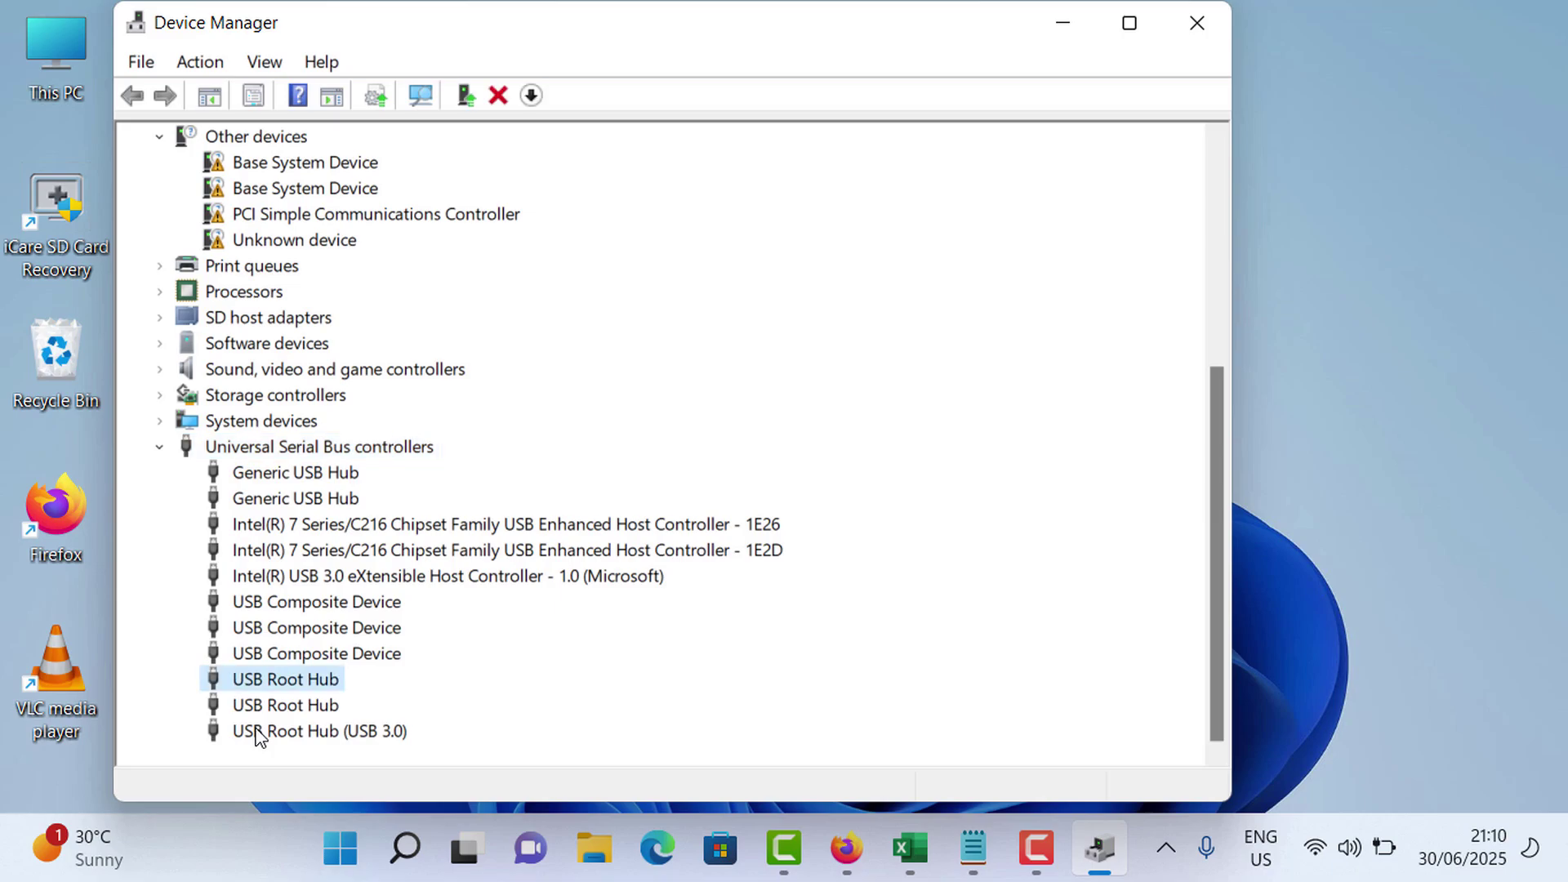
{"action": "key", "text": "shift+F10"}
{"action": "key", "text": "Up"}
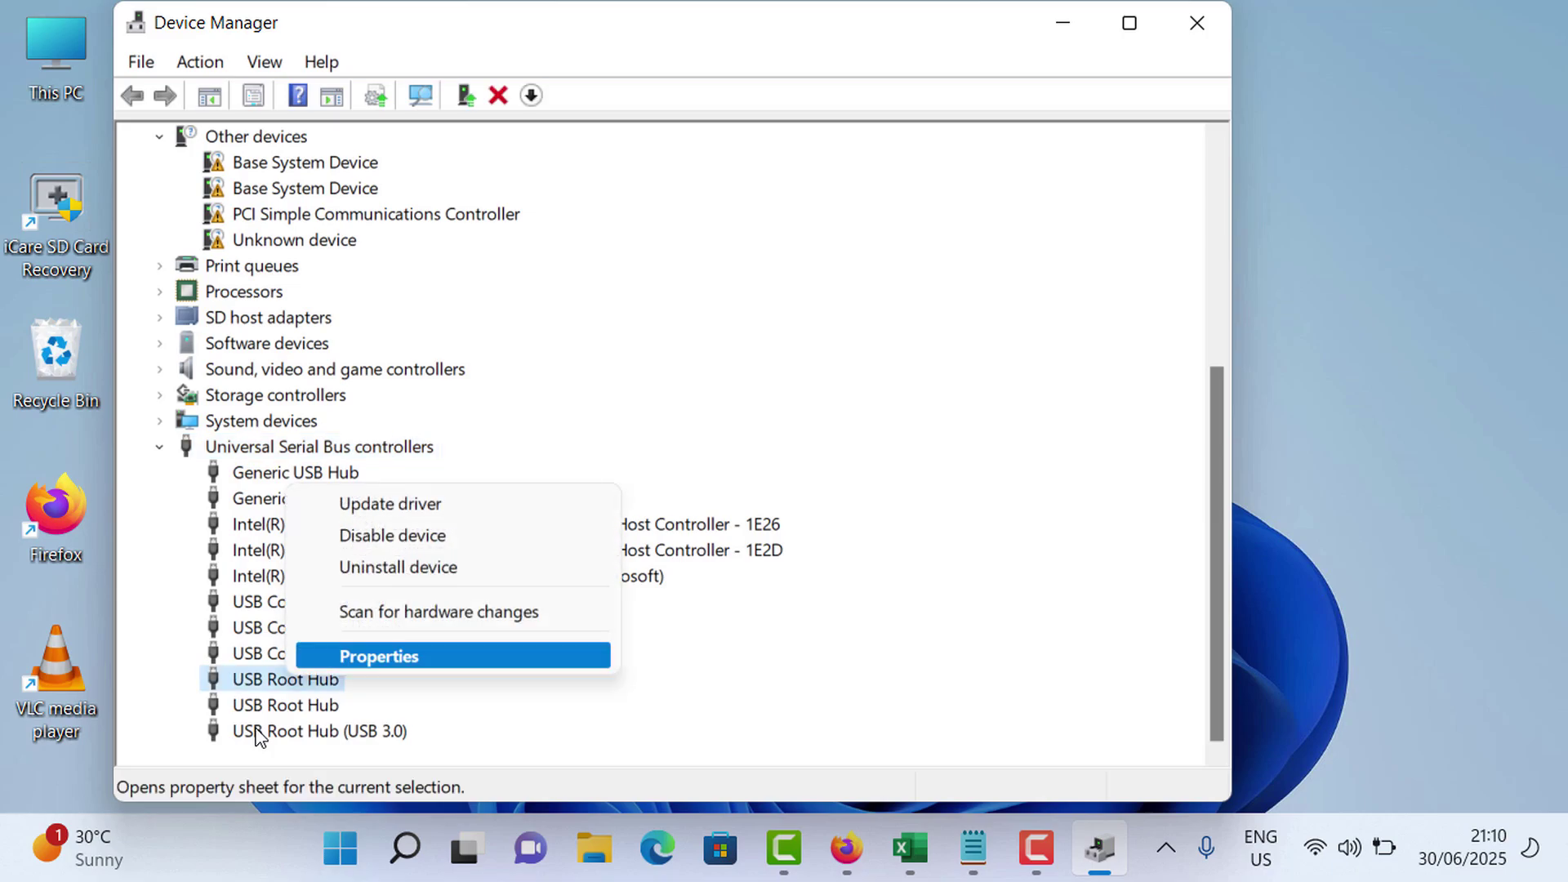
{"action": "key", "text": "Return"}
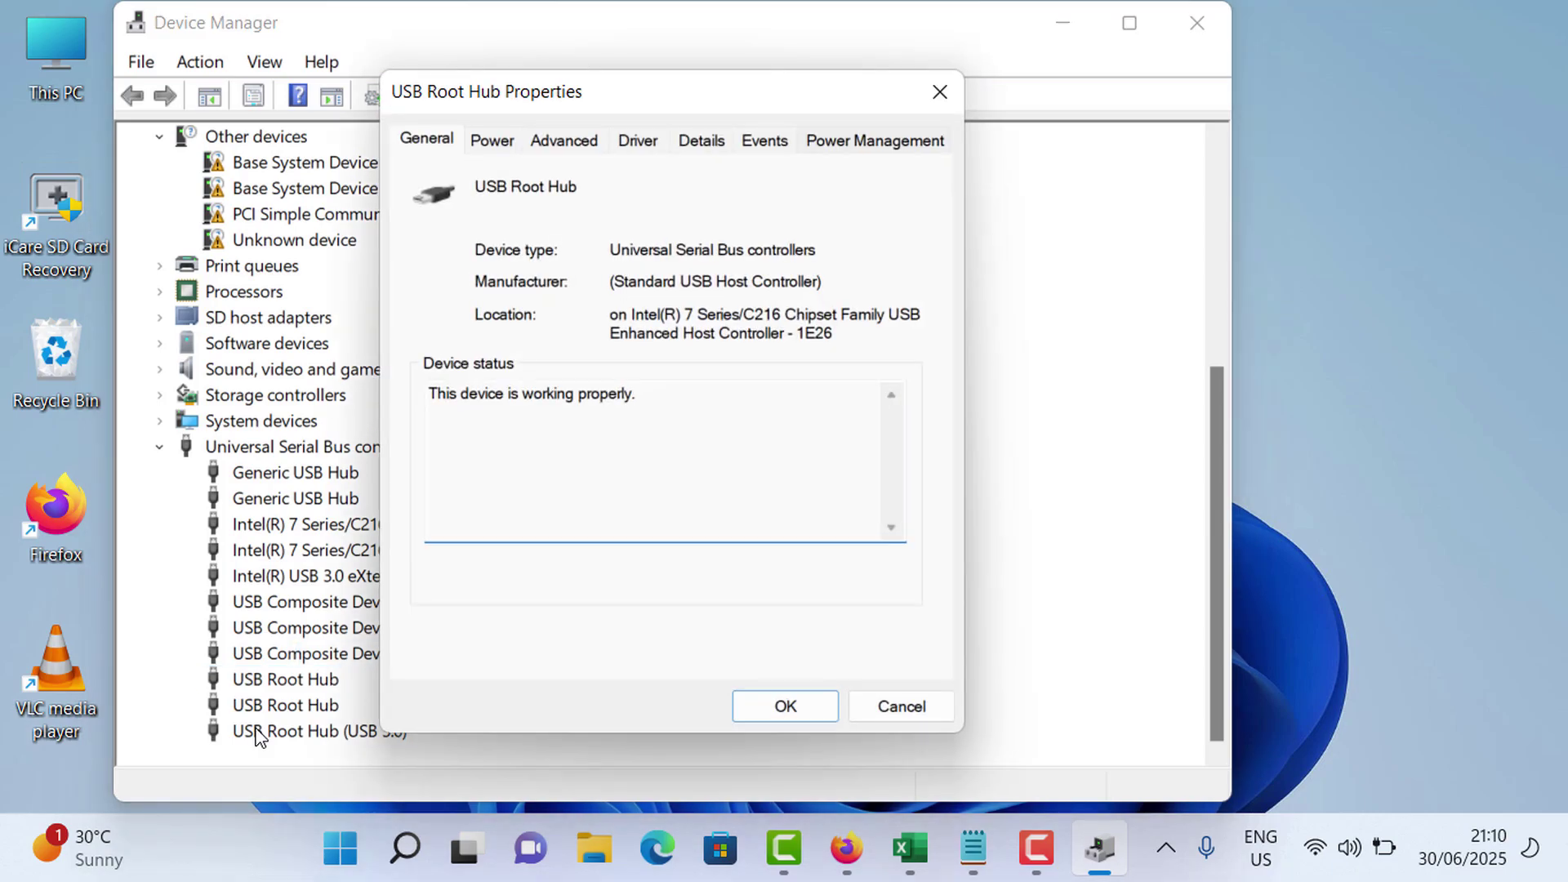
- Disable "Allow the computer to turn off this device to save power" in the USB Root Hub's power management settings and save
{"action": "key", "text": "ctrl+shift+Tab"}
{"action": "key", "text": "Tab"}
{"action": "key", "text": "Tab"}
{"action": "key", "text": "Tab"}
{"action": "key", "text": "Tab"}
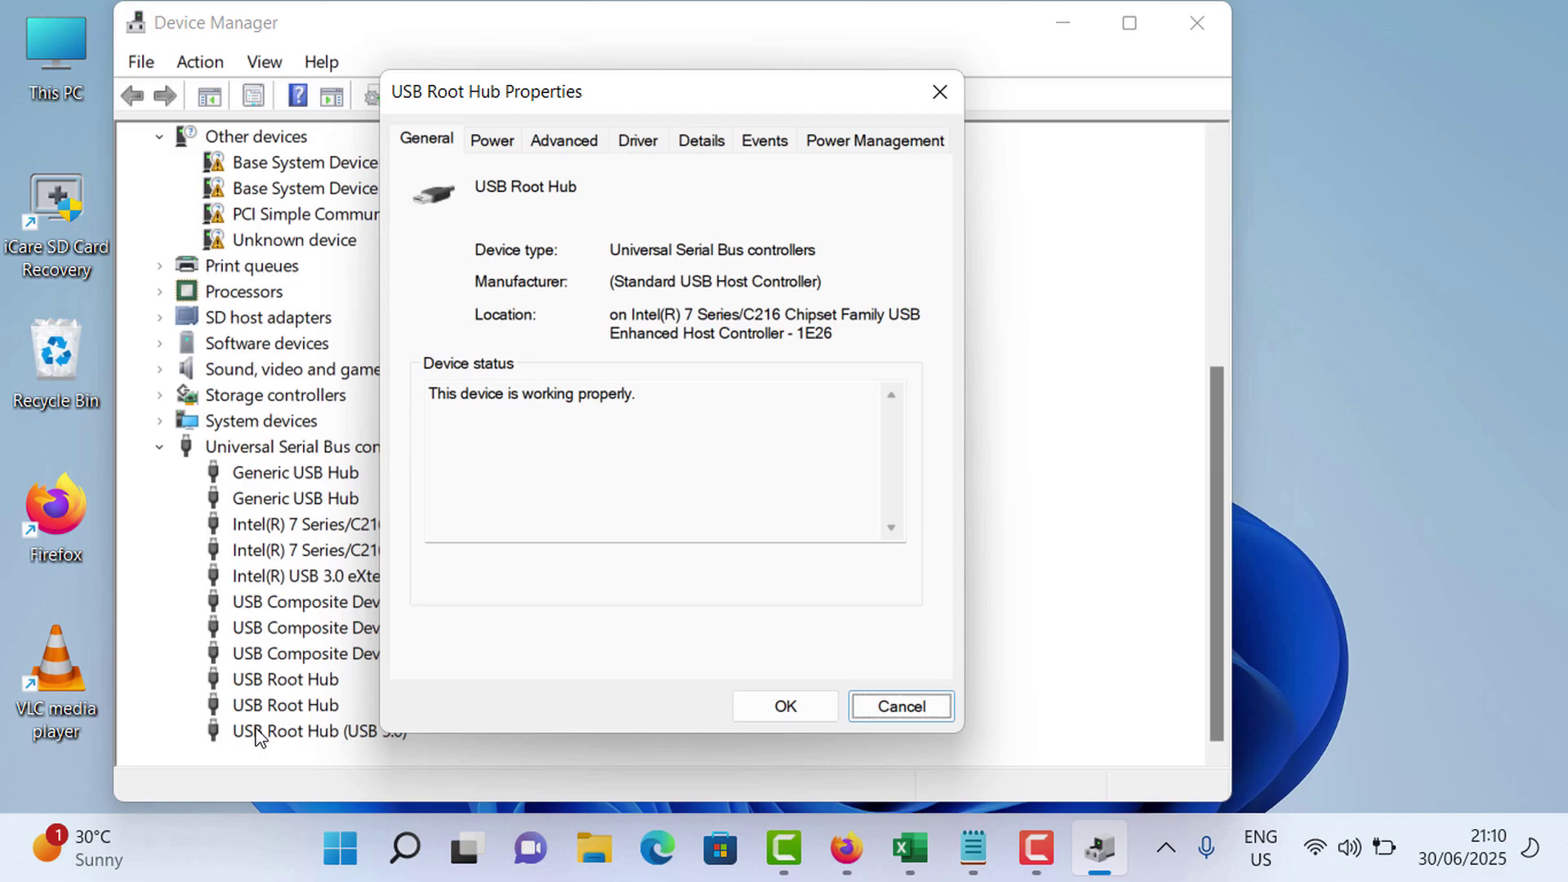
{"action": "key", "text": "Tab"}
{"action": "key", "text": "Tab"}
{"action": "key", "text": "Tab"}
{"action": "key", "text": "Tab"}
{"action": "key", "text": "Tab"}
{"action": "key", "text": "Tab"}
{"action": "key", "text": "Right"}
{"action": "key", "text": "Right"}
{"action": "key", "text": "Right"}
{"action": "key", "text": "Right"}
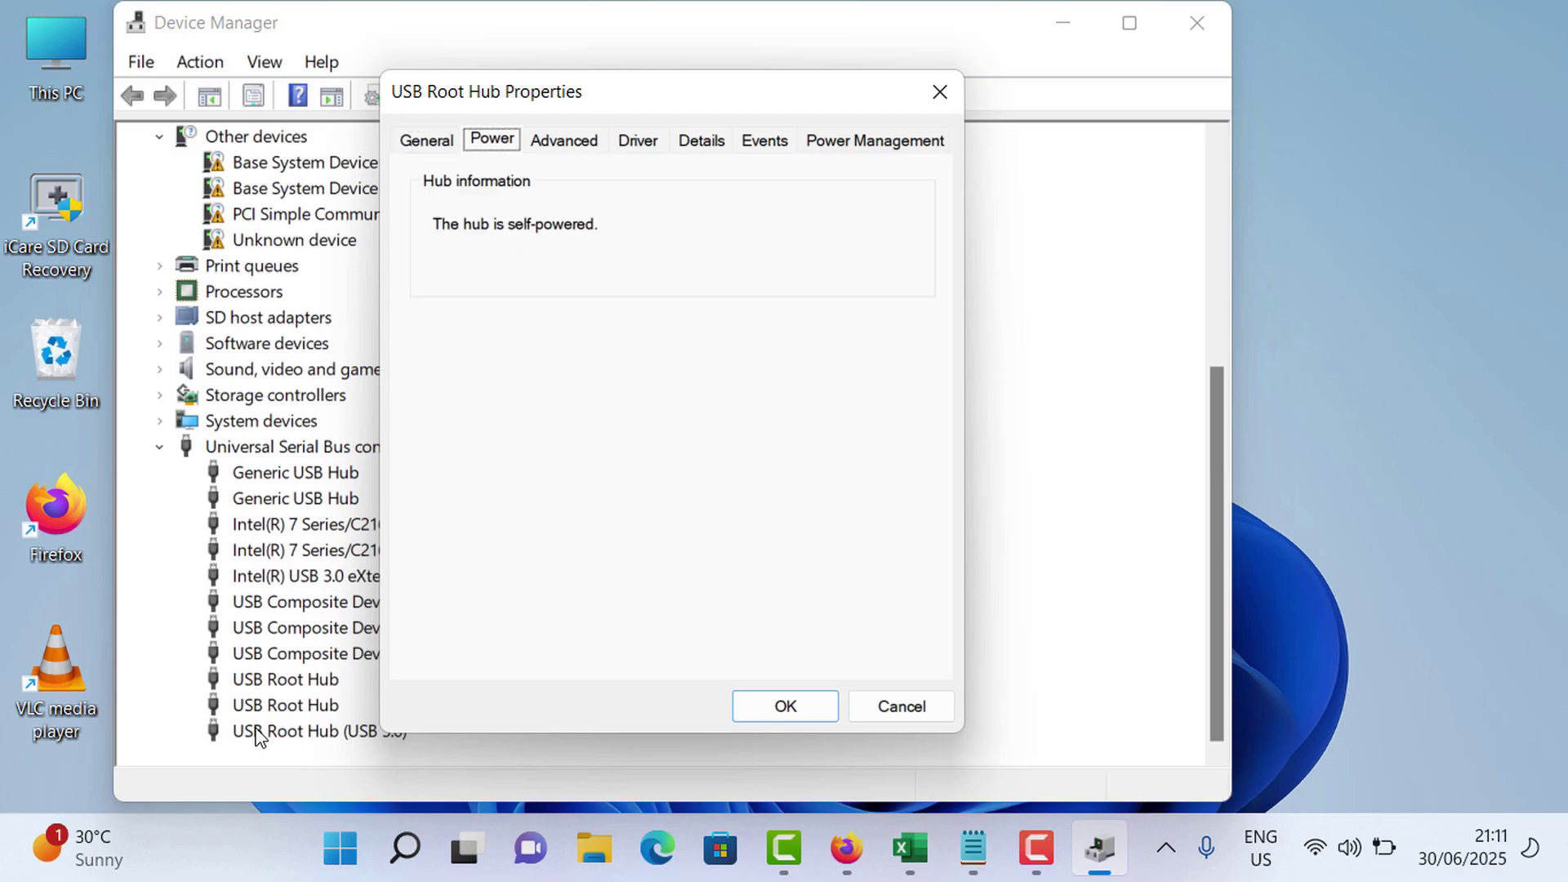
{"action": "key", "text": "Right"}
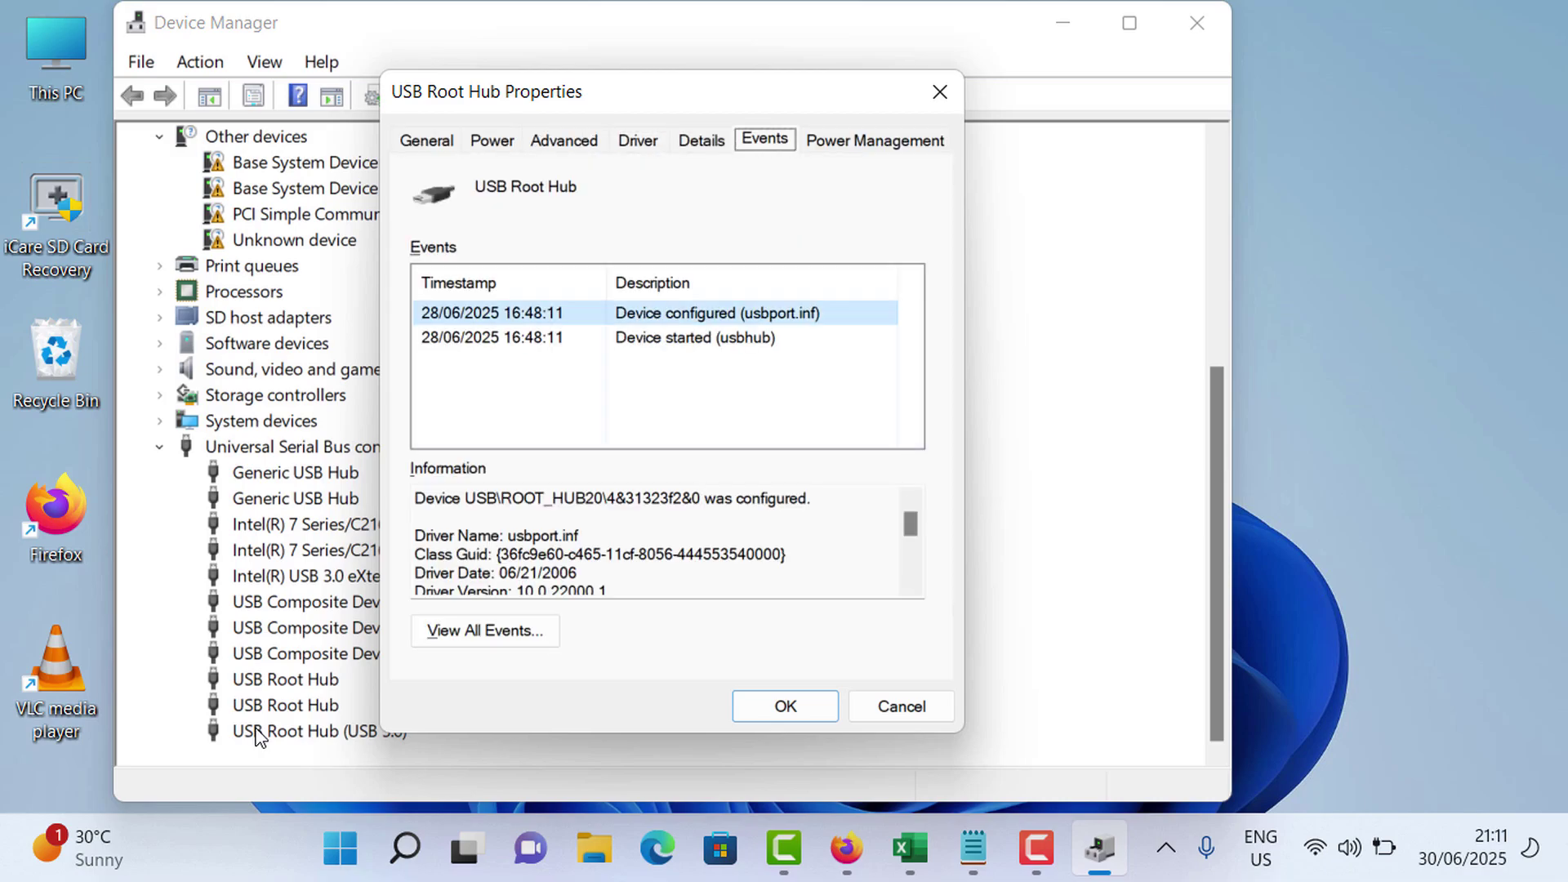
{"action": "key", "text": "Right"}
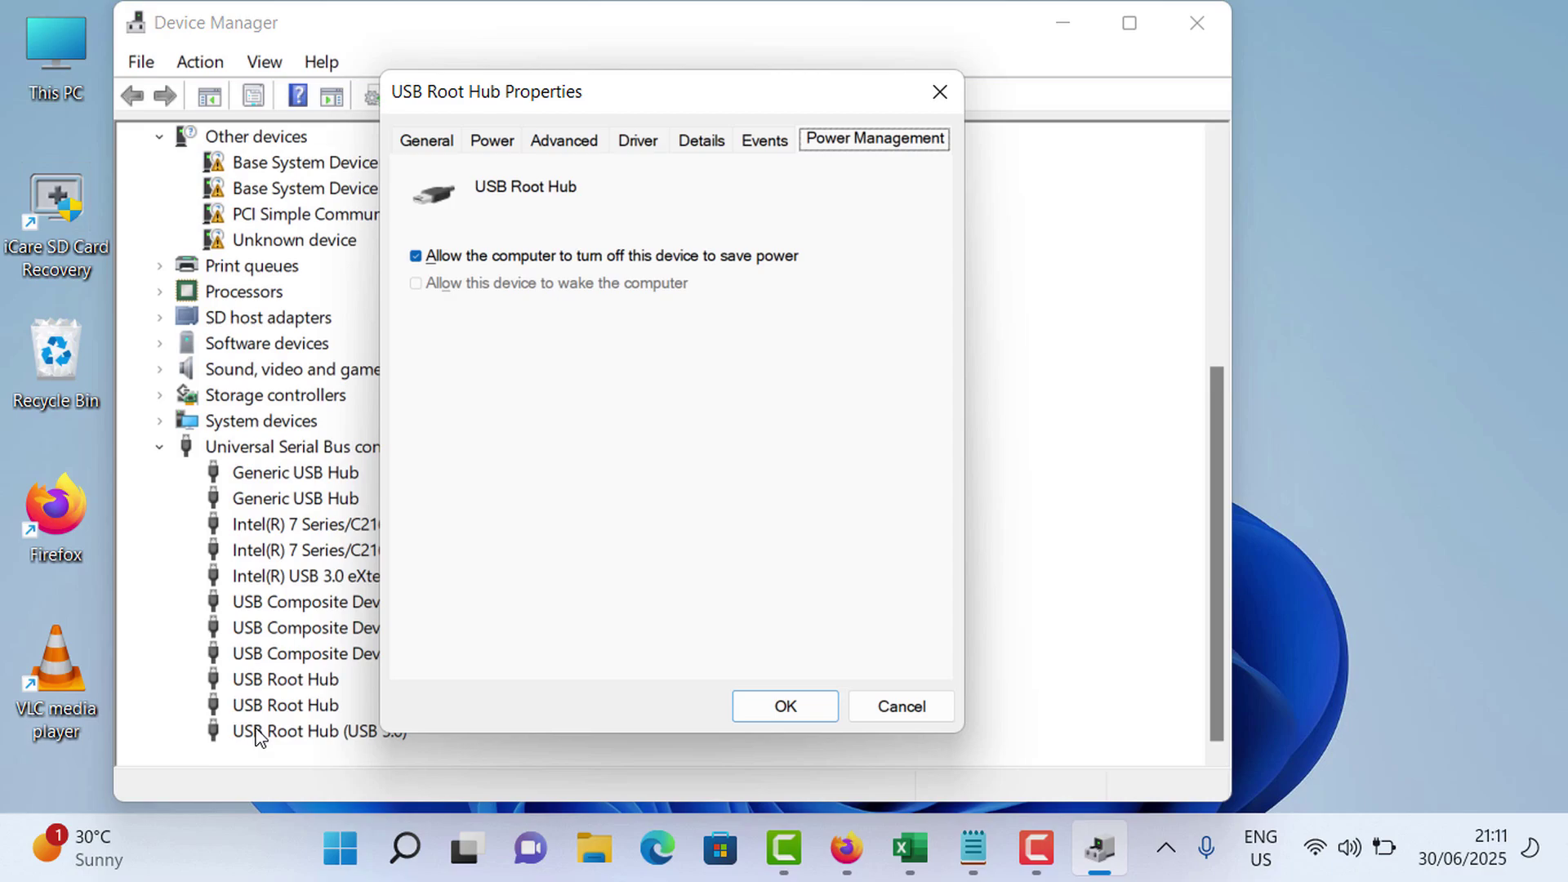
{"action": "key", "text": "Tab"}
{"action": "key", "text": "space"}
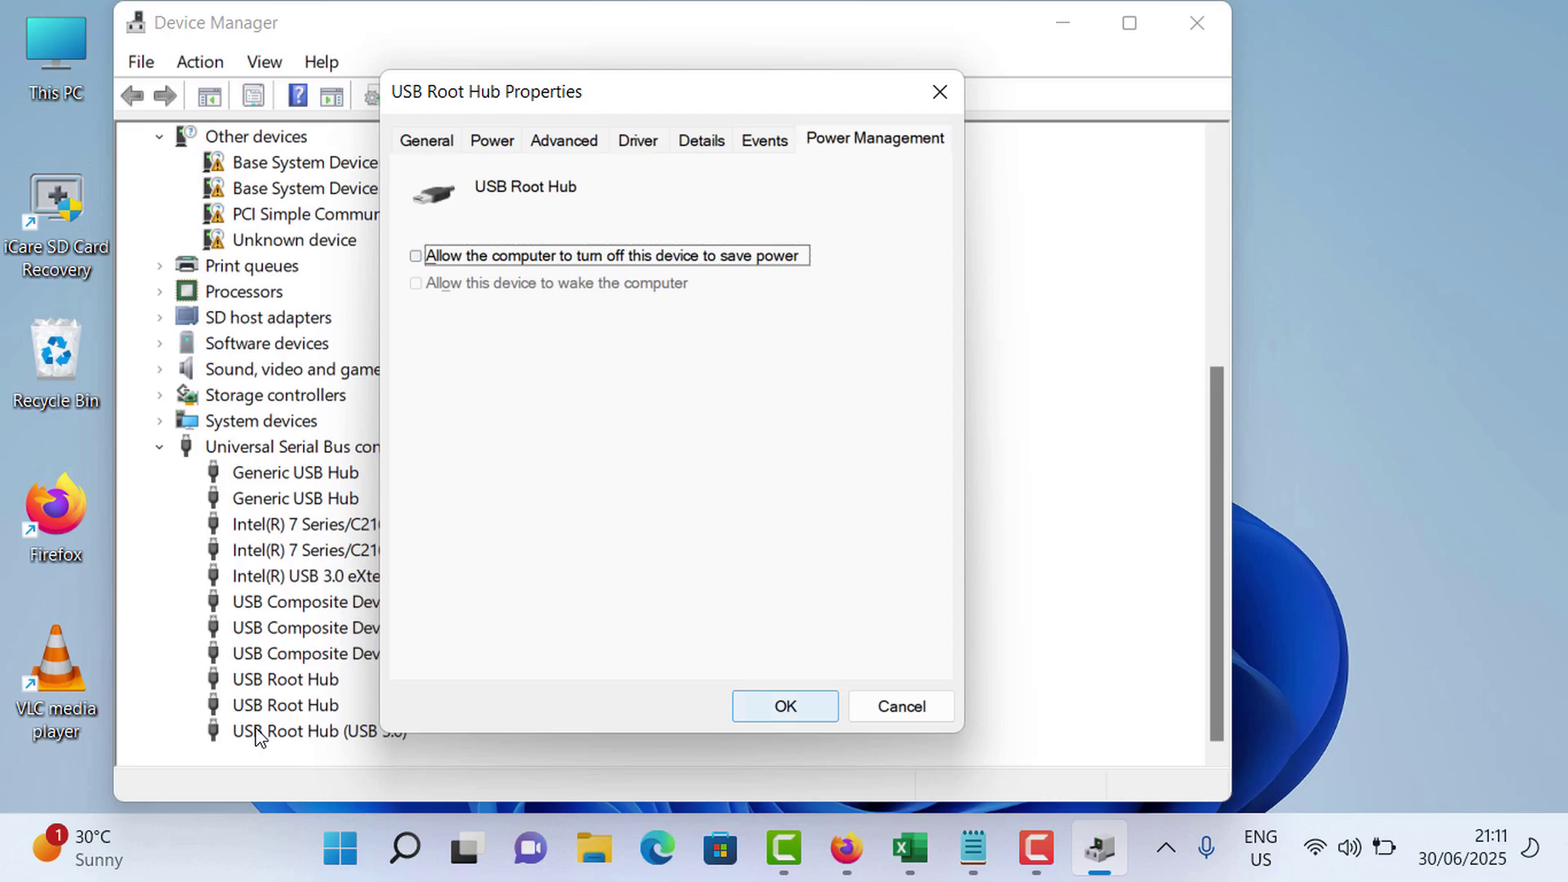
{"action": "key", "text": "Return"}
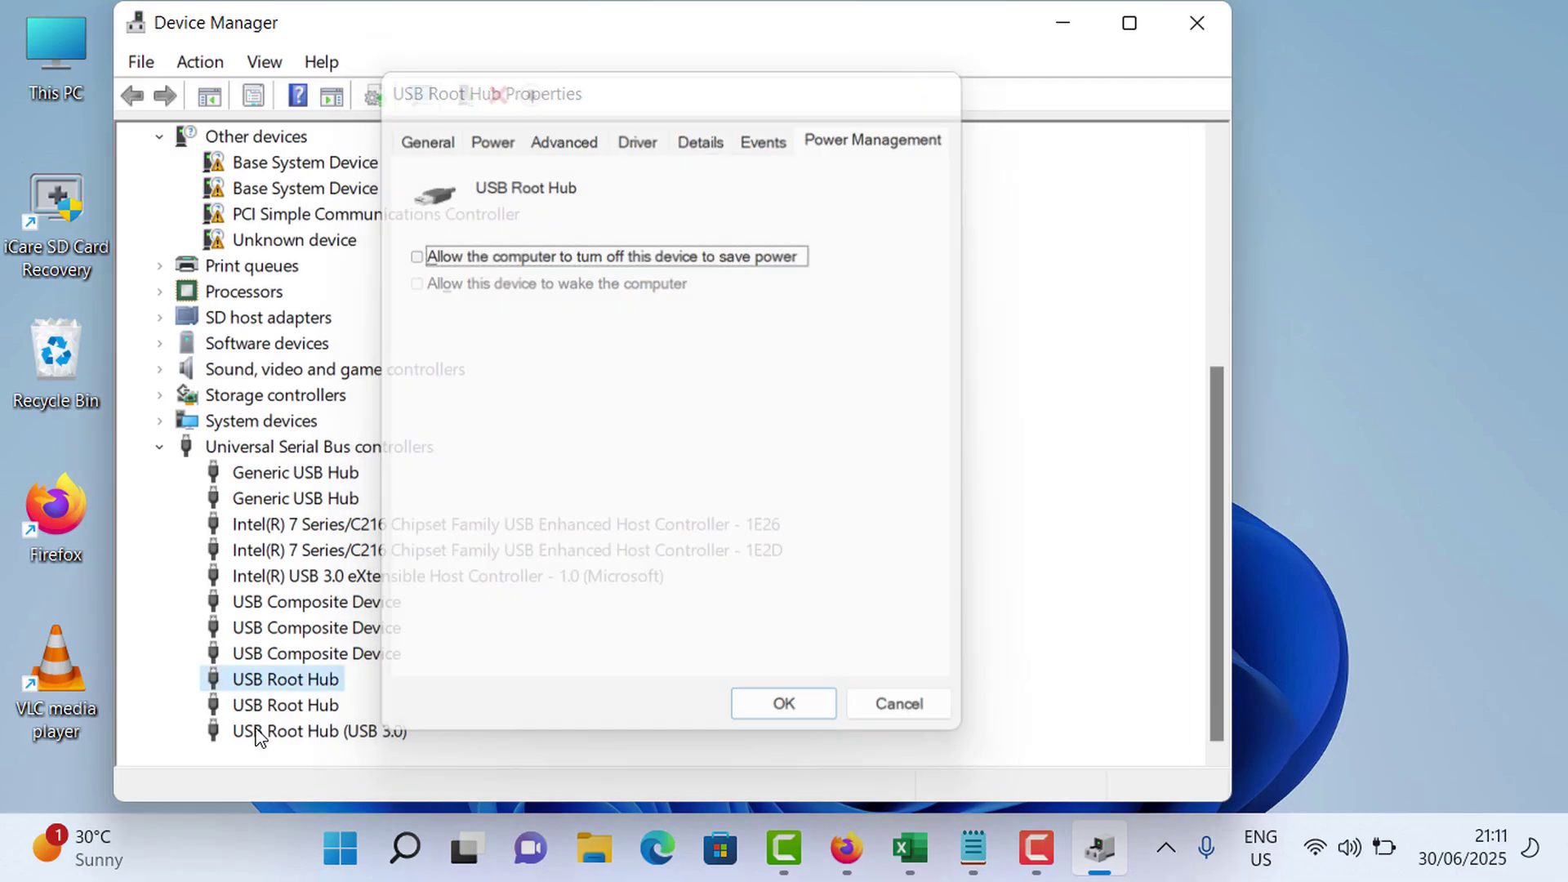
- Look through the remaining USB Root Hub and Generic USB Hub entries, and close Device Manager
{"action": "key", "text": "Down"}
{"action": "key", "text": "Down"}
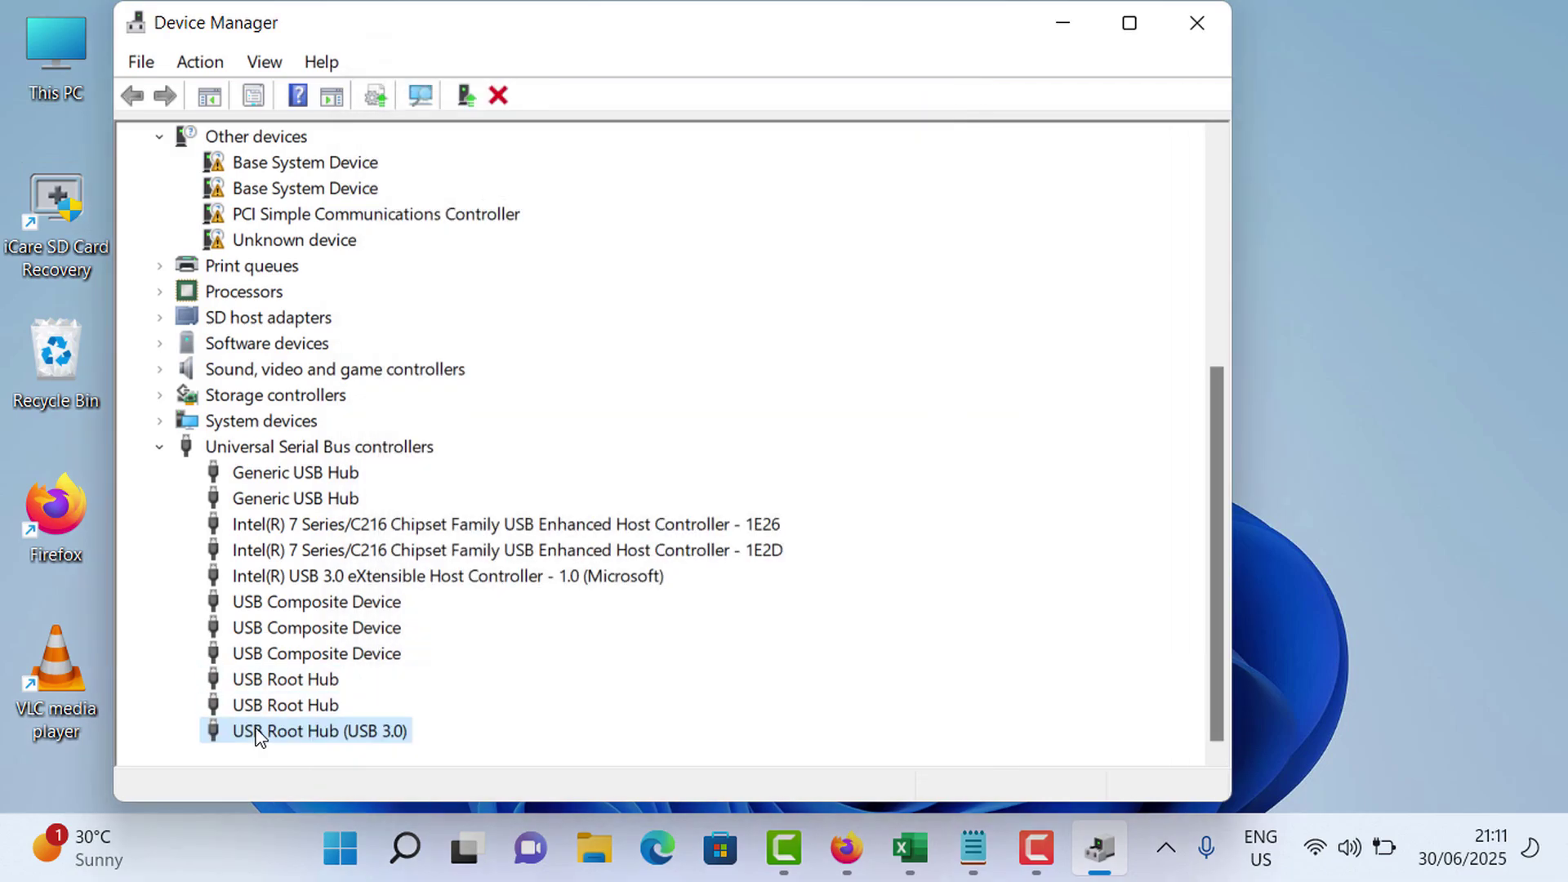
{"action": "key", "text": "g"}
{"action": "key", "text": "Down"}
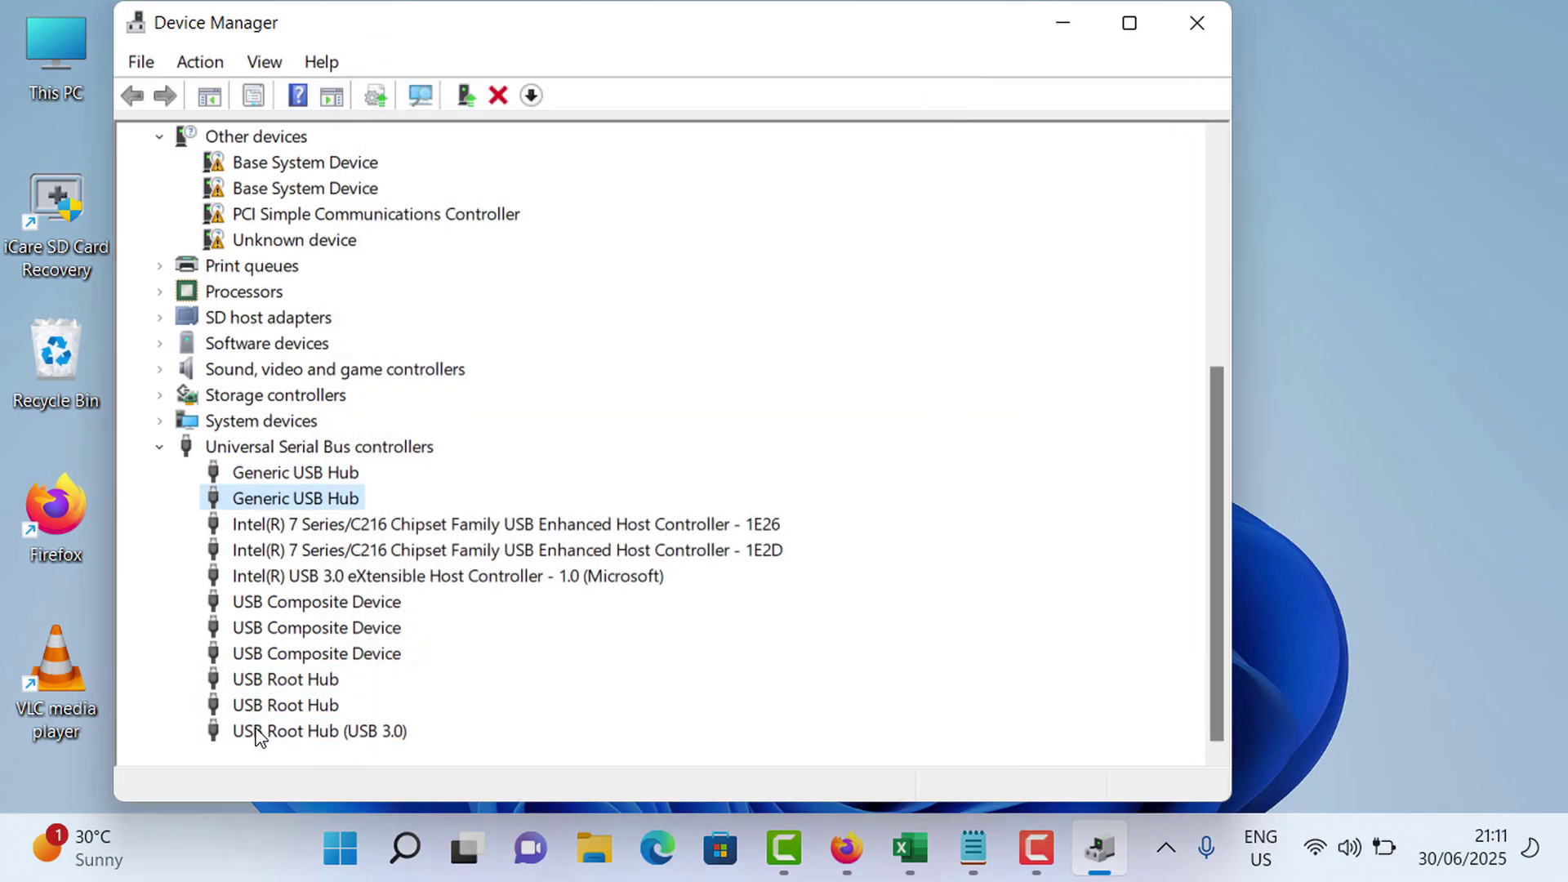
{"action": "left_click", "coordinate": [1198, 23]}
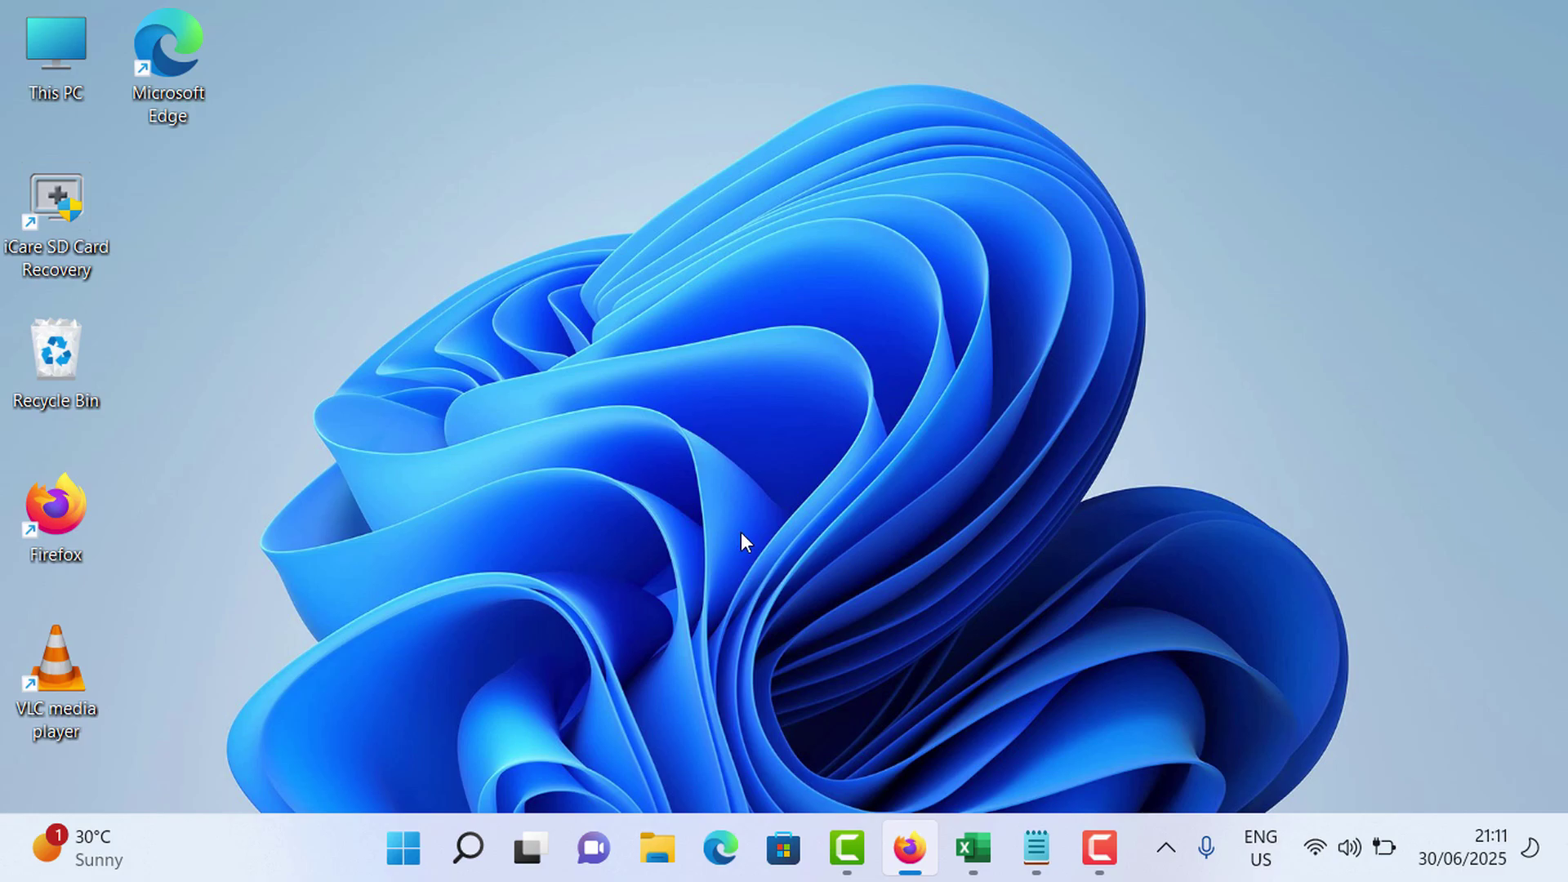
- Reopen Device Manager from the recent searches and select the HID-compliant mouse under Mice and other pointing devices
{"action": "left_click", "coordinate": [474, 845]}
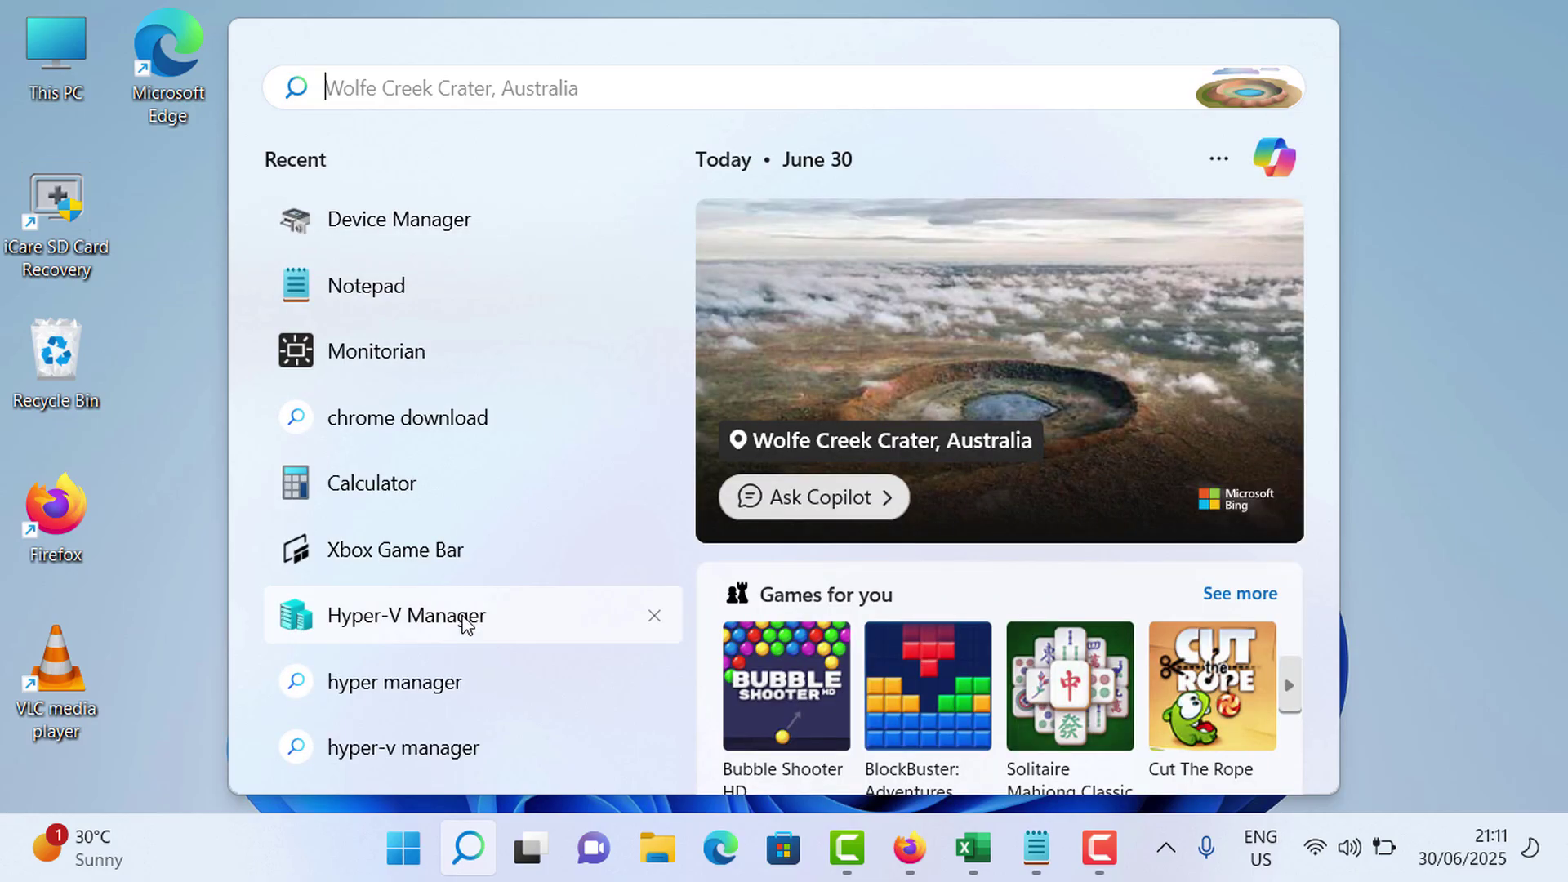
{"action": "left_click_drag", "start_coordinate": [465, 623], "coordinate": [360, 237]}
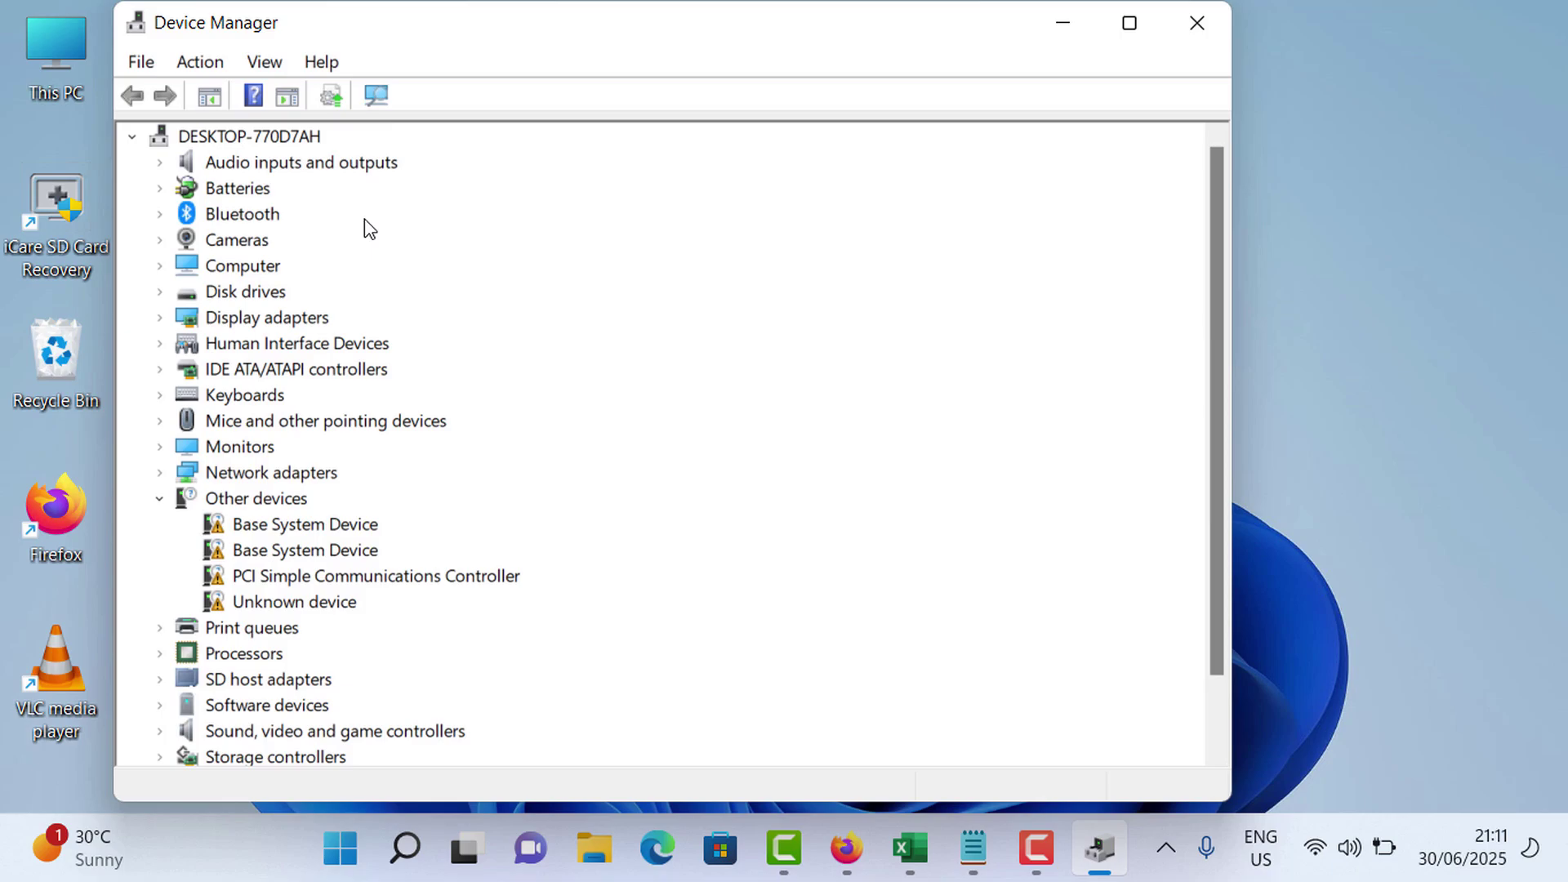
{"action": "key", "text": "m"}
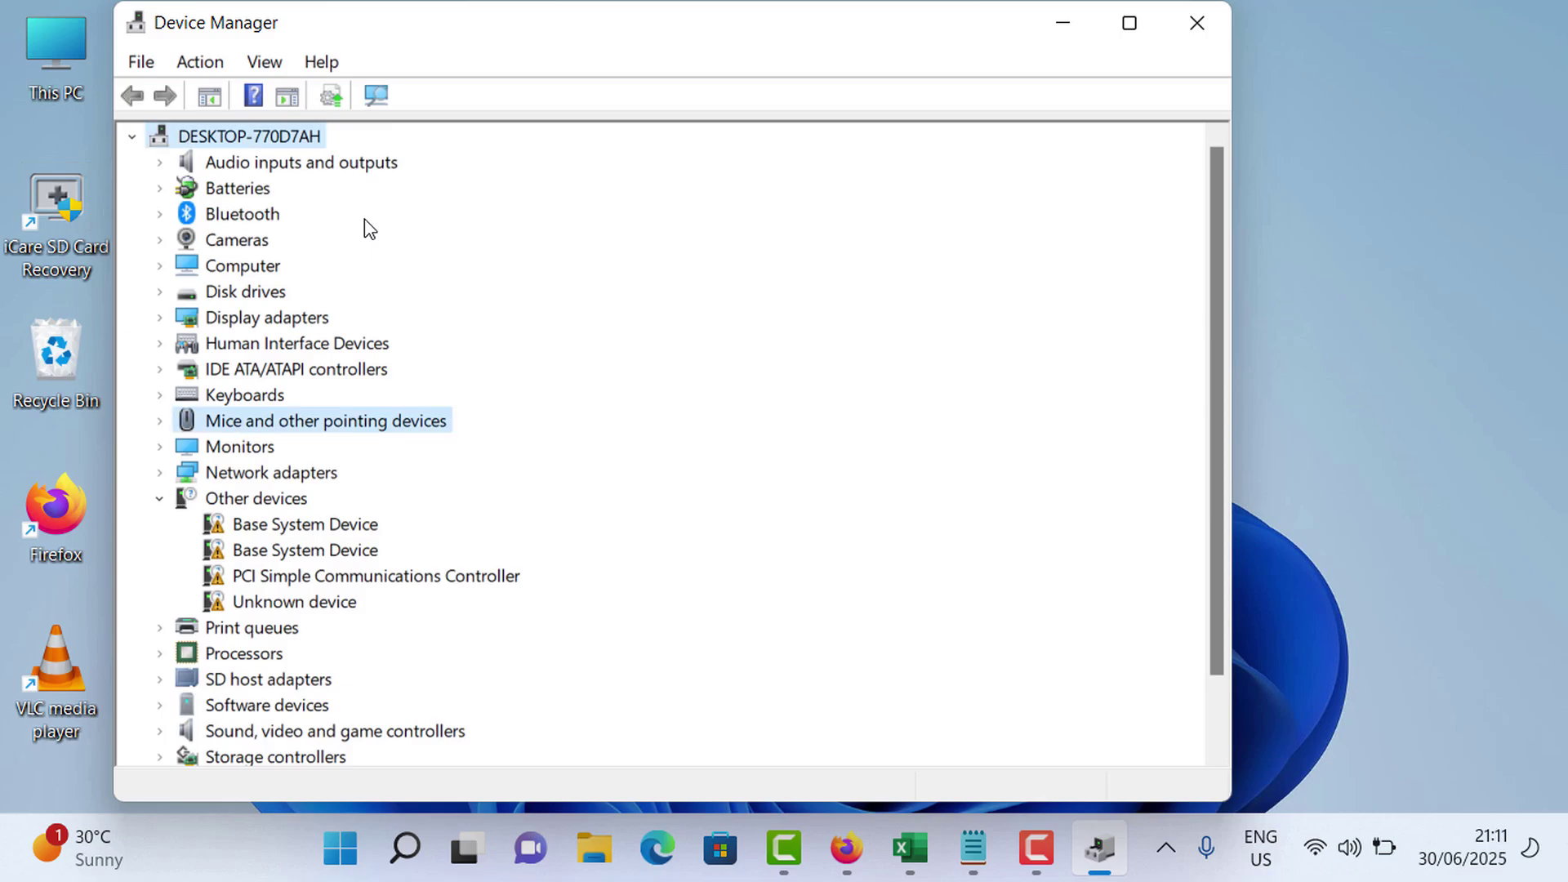
{"action": "key", "text": "Right"}
{"action": "key", "text": "Down"}
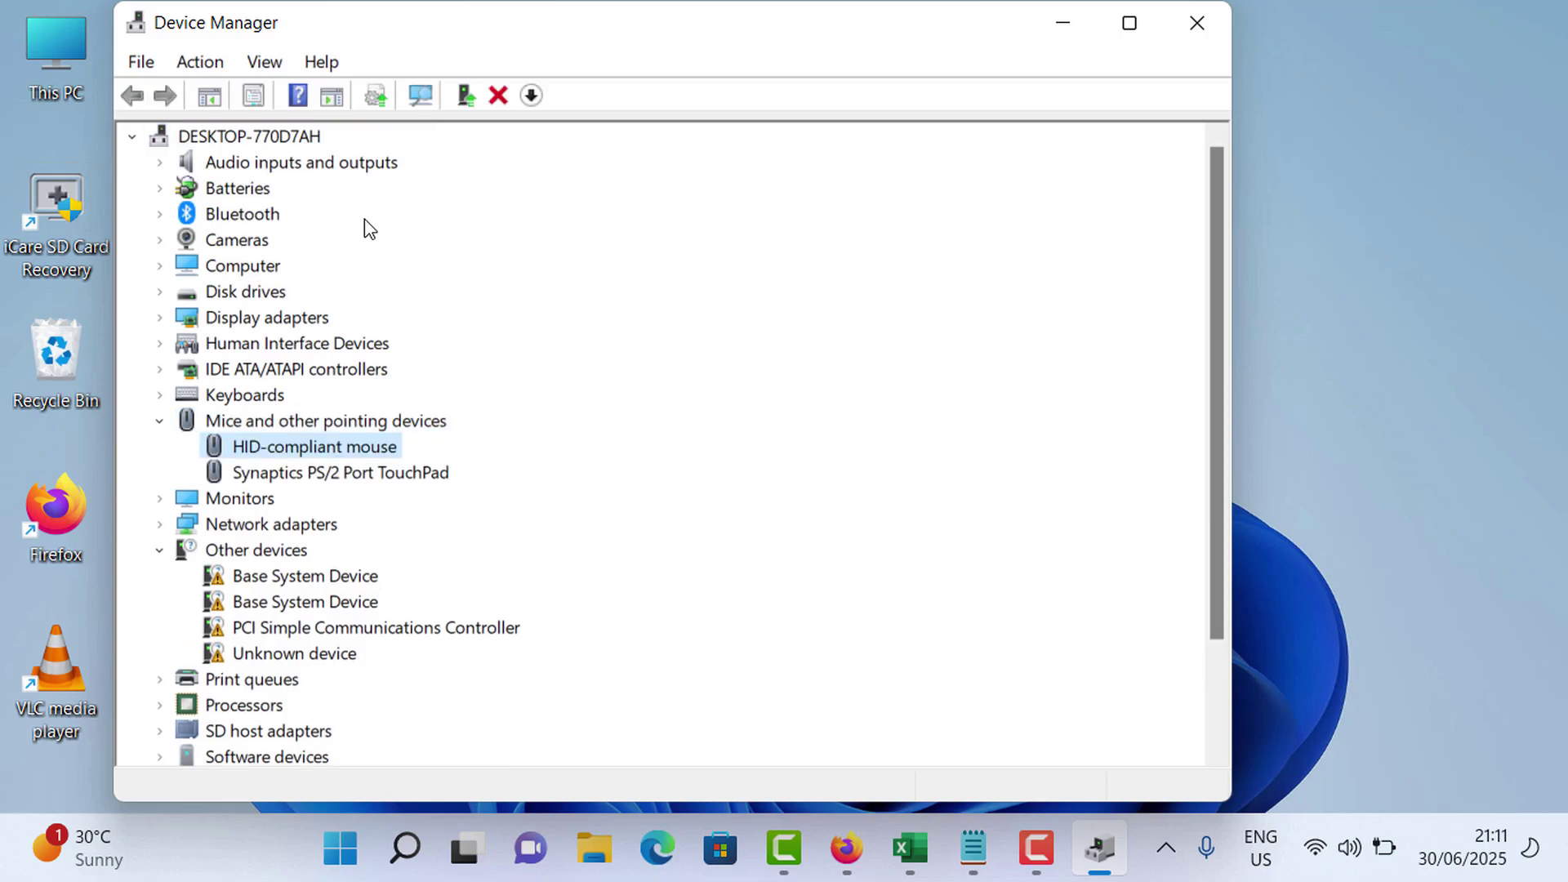
- Review the Uninstall device and Disable device actions for the HID-compliant mouse without applying either
{"action": "key", "text": "shift+F10"}
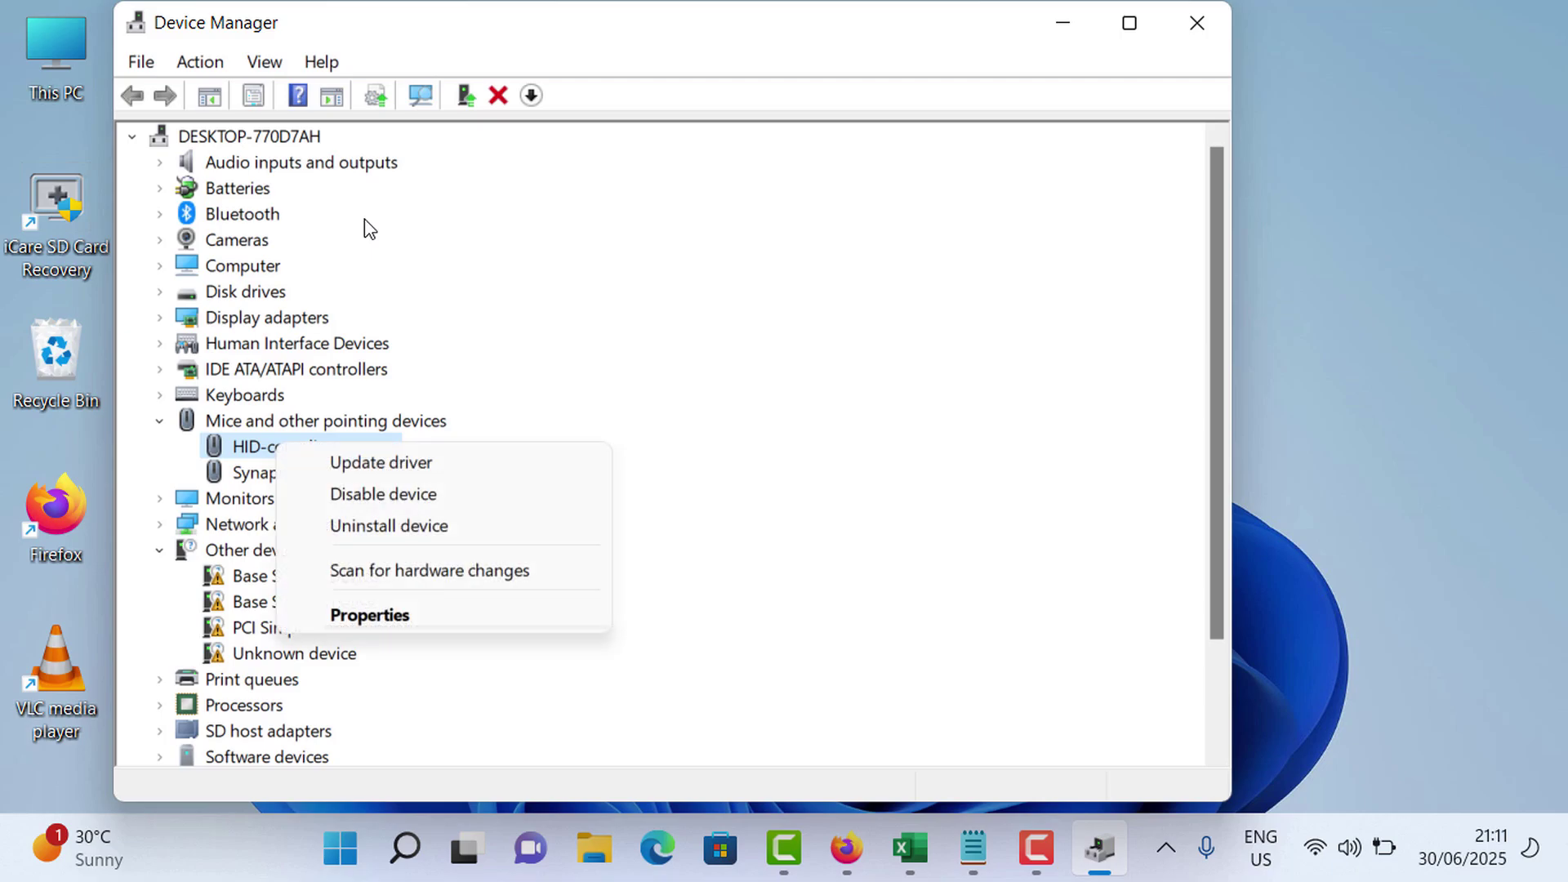
{"action": "key", "text": "Down"}
{"action": "key", "text": "Down"}
{"action": "key", "text": "Down"}
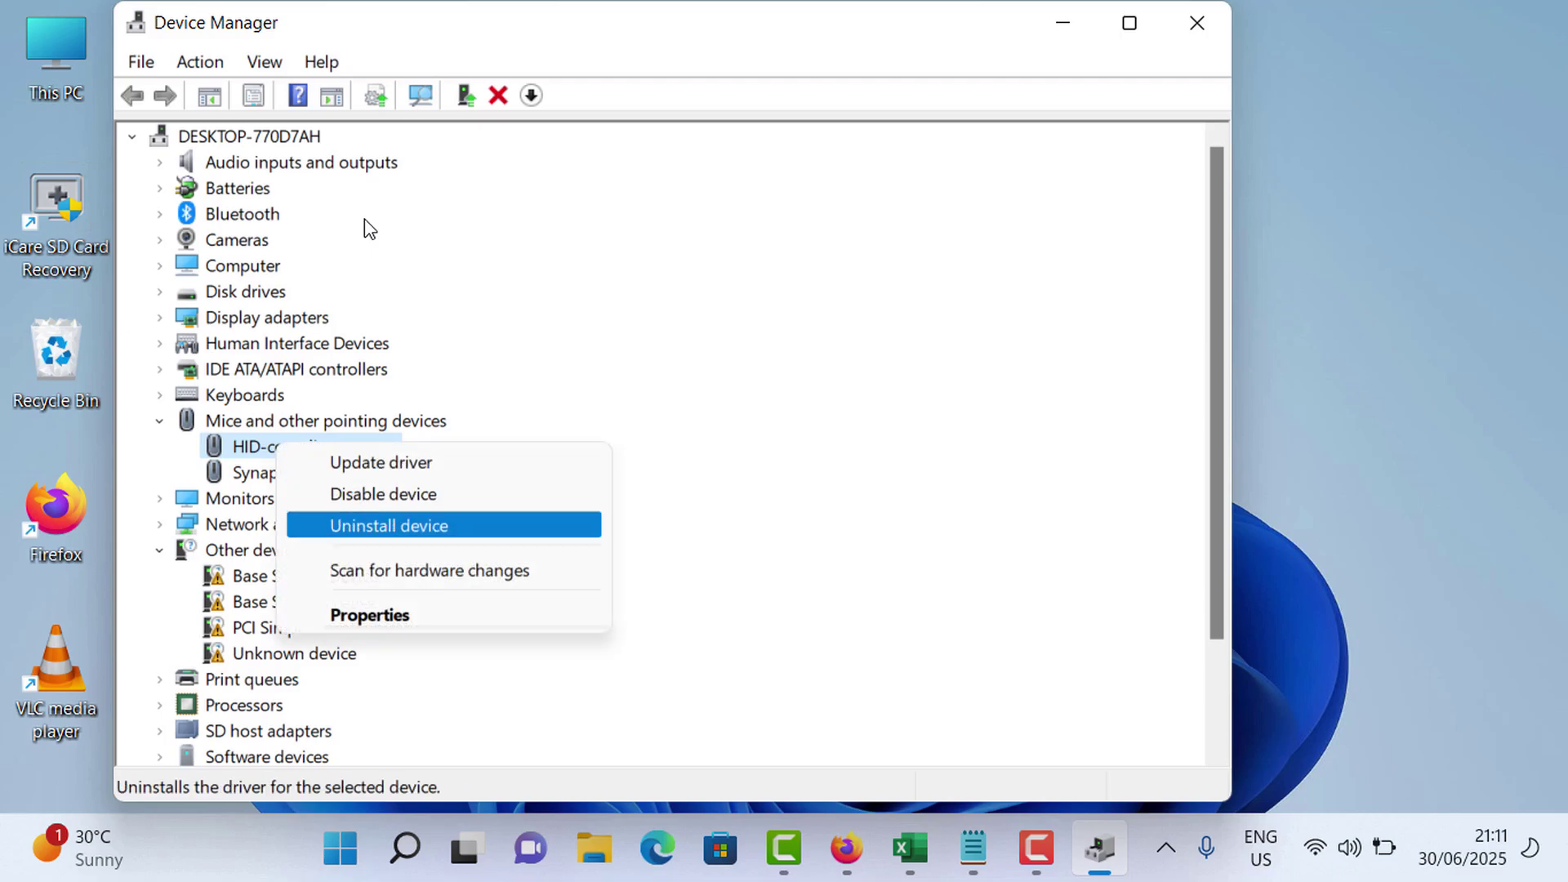
{"action": "key", "text": "Up"}
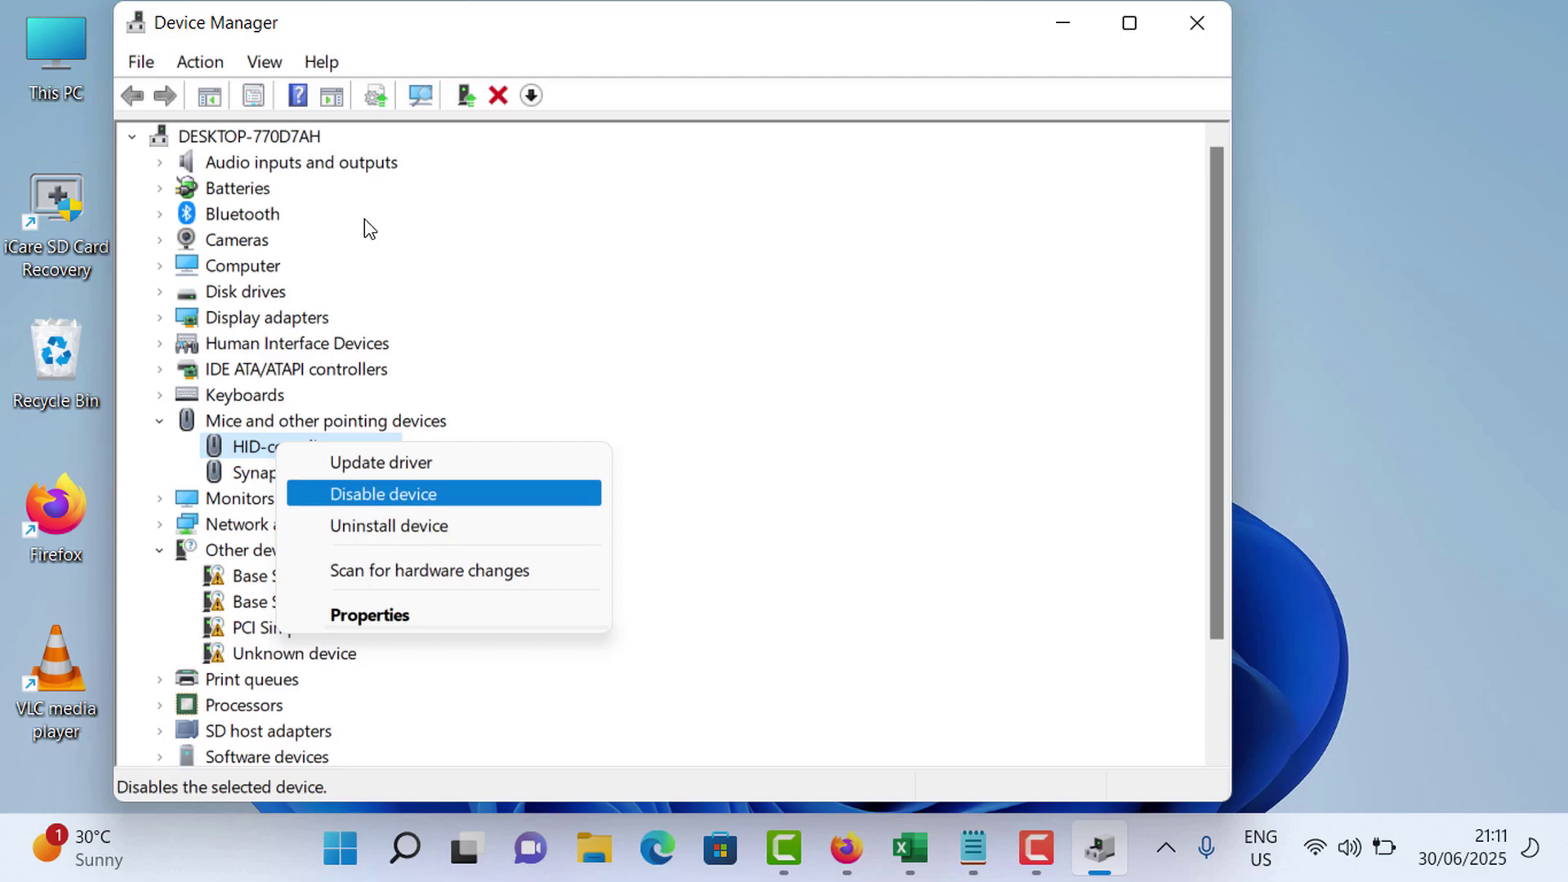
{"action": "key", "text": "Escape"}
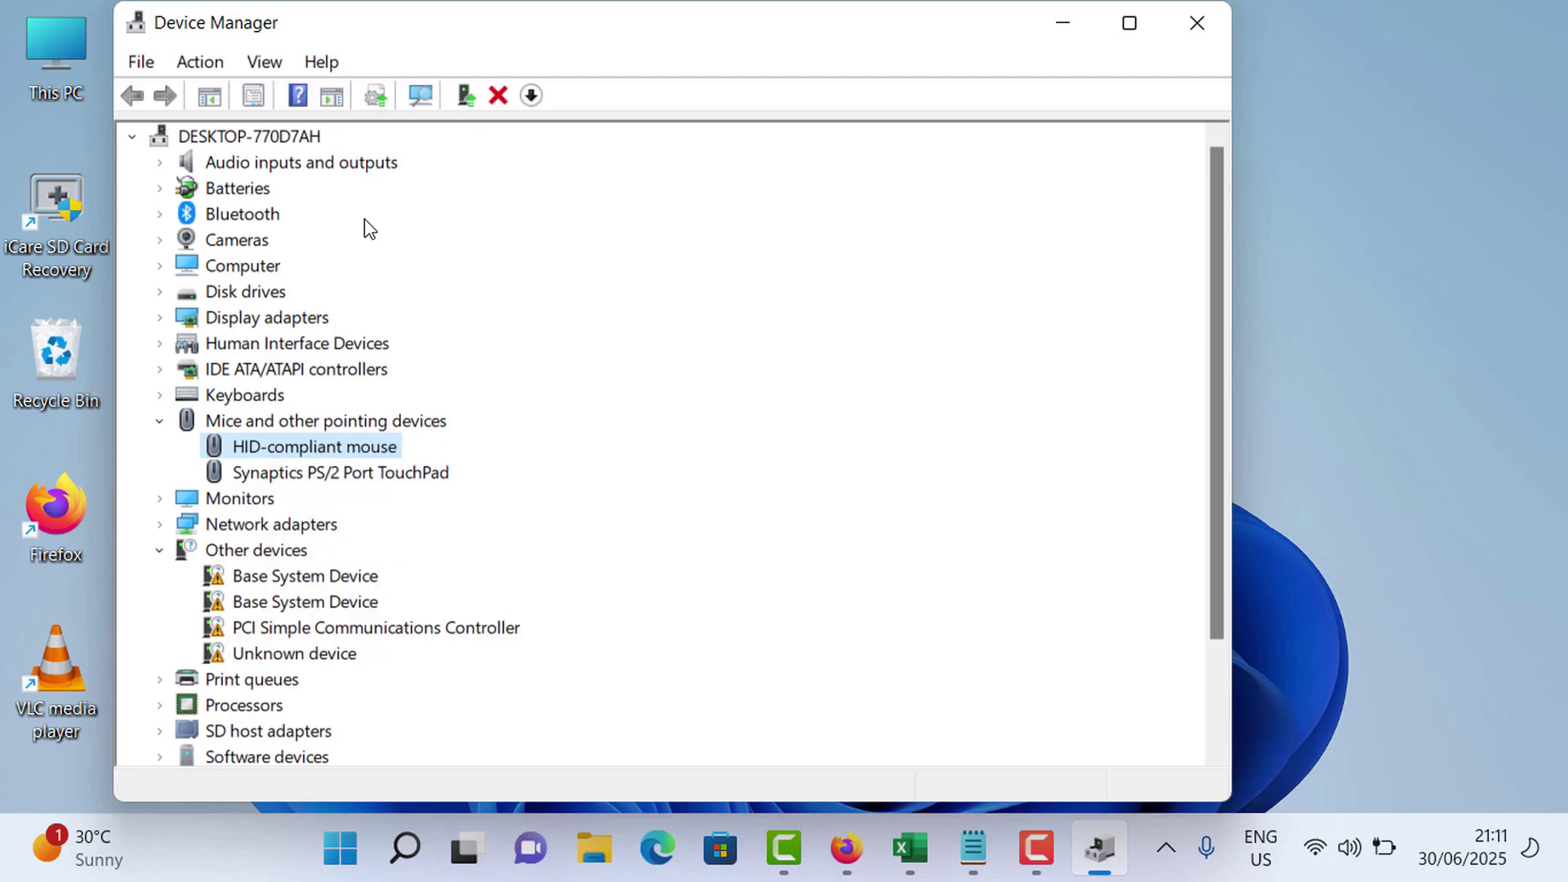